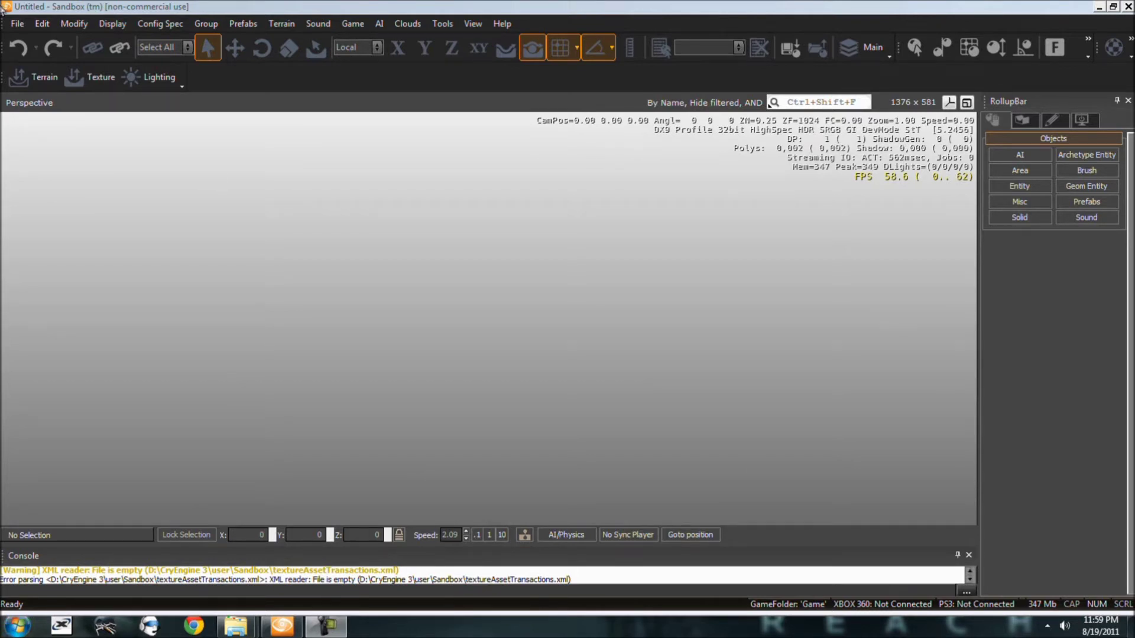
click(160, 22)
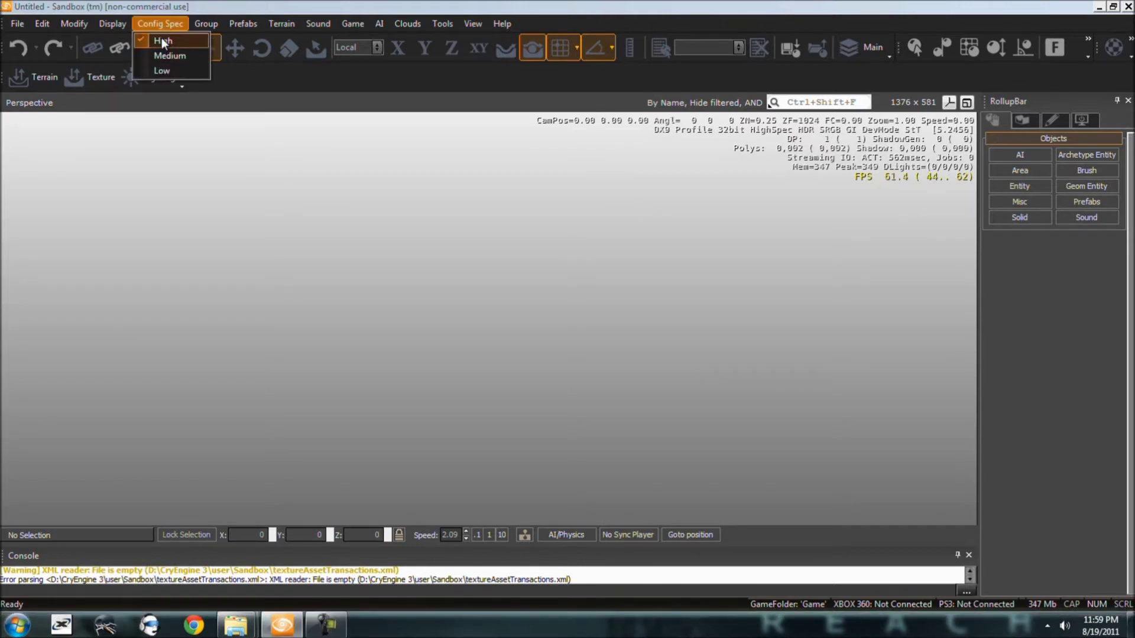
mouse_move(17, 24)
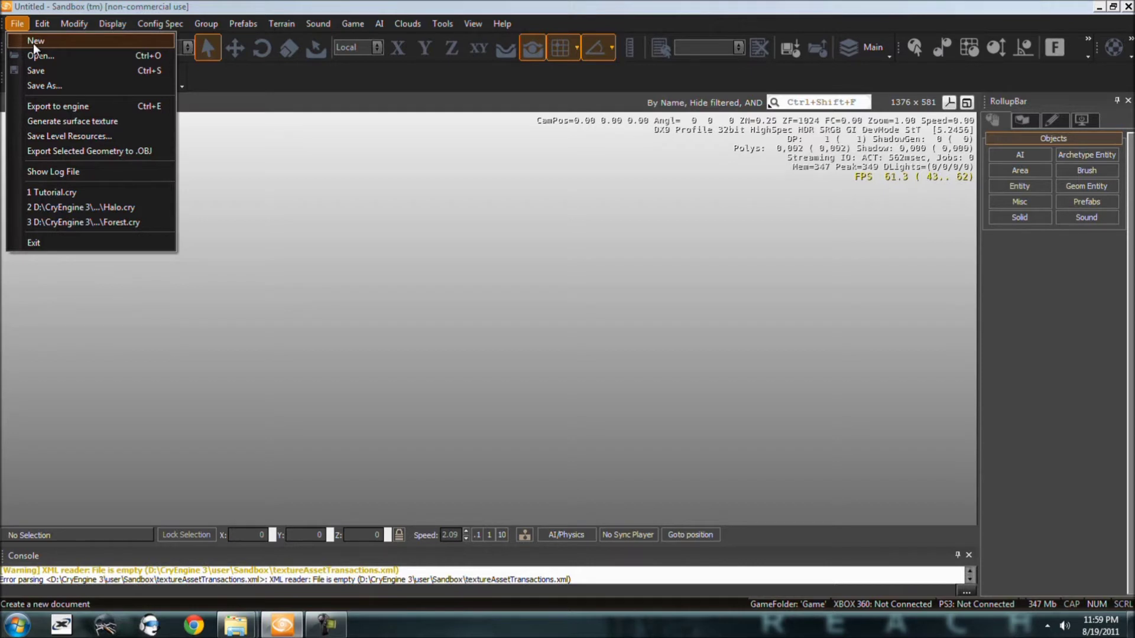
click(31, 42)
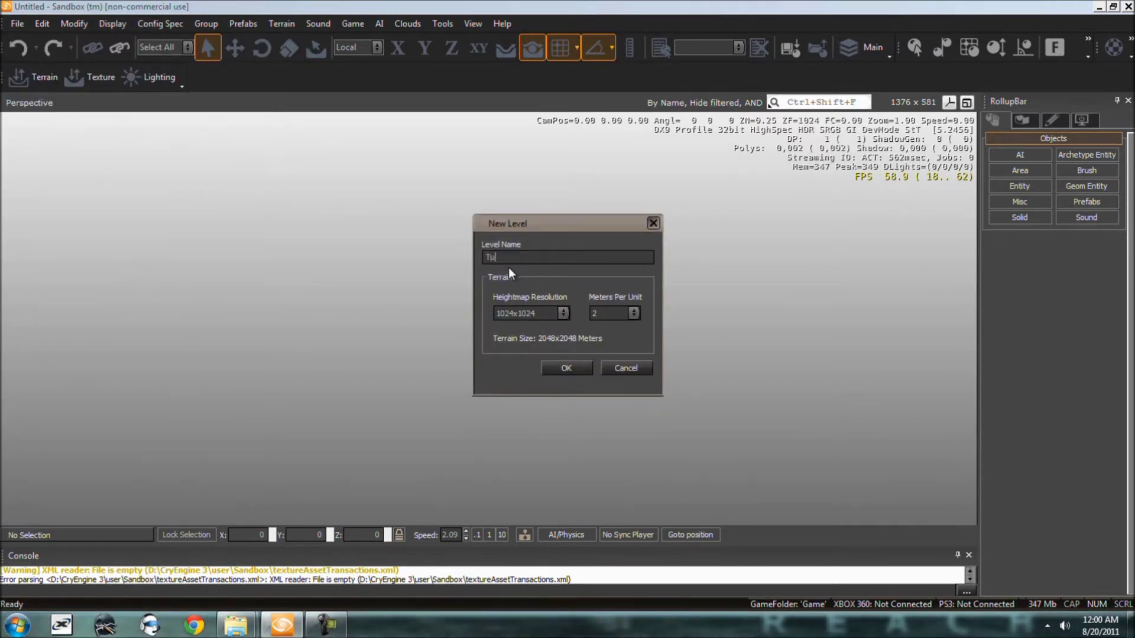
text(Tutorial)
click(559, 369)
click(667, 344)
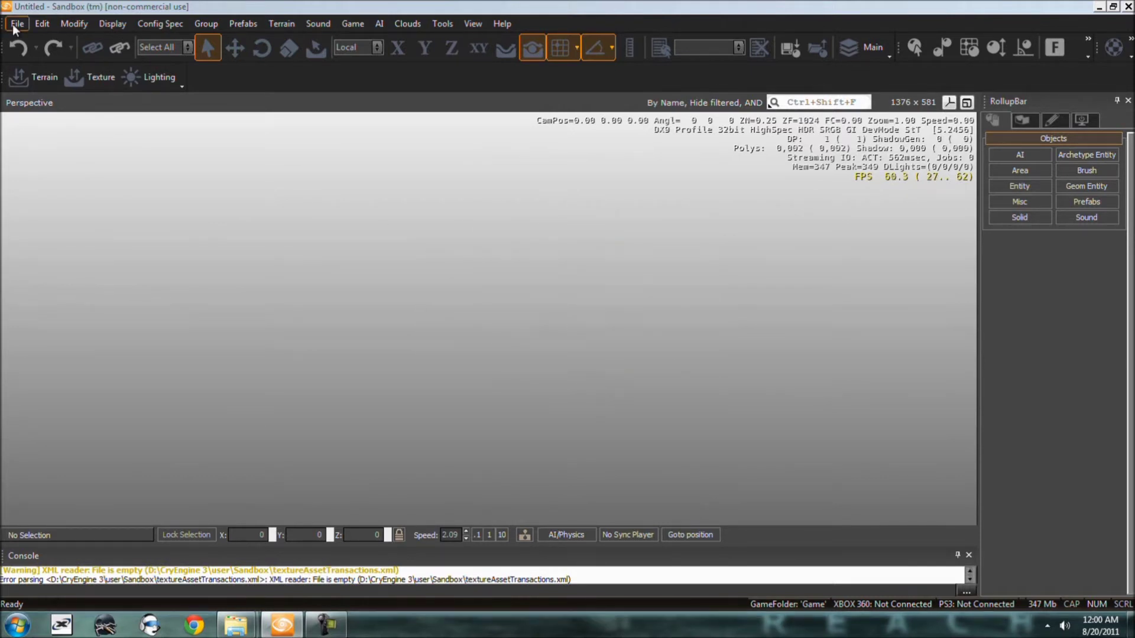
- Create a new level named Tut with a 1024x1024 heightmap resolution
click(17, 24)
click(39, 45)
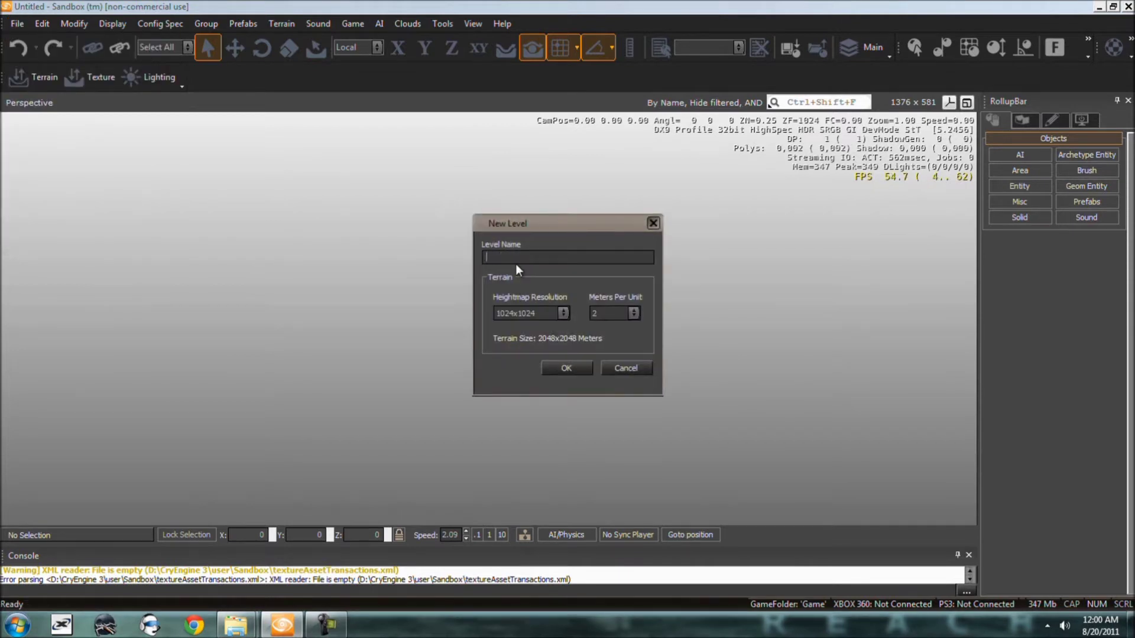
text(Tut)
click(549, 317)
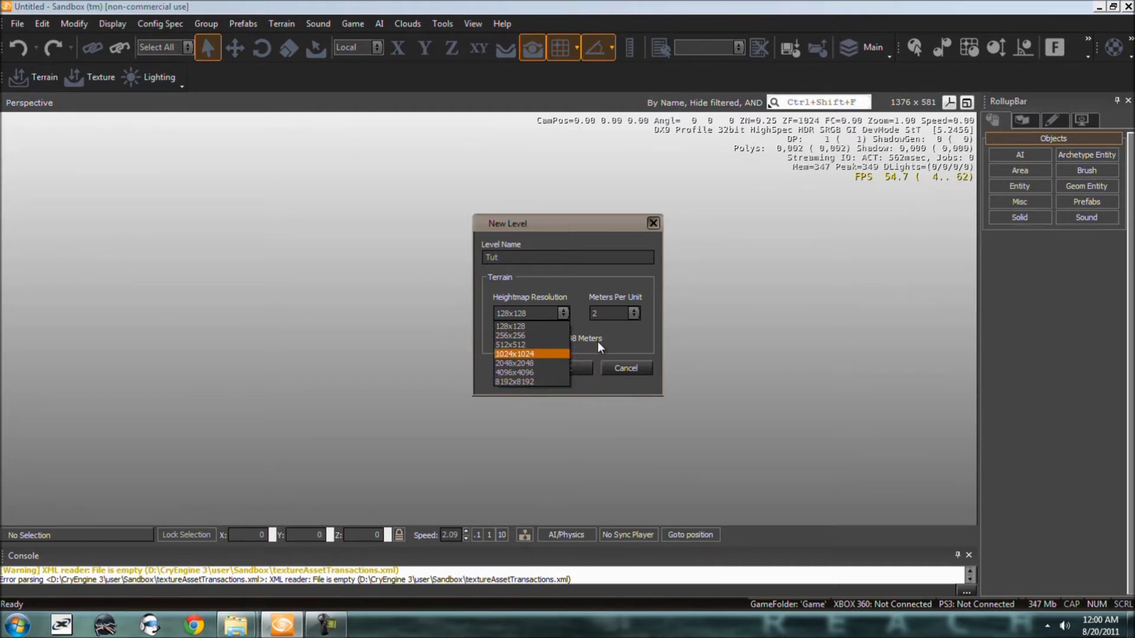
click(533, 352)
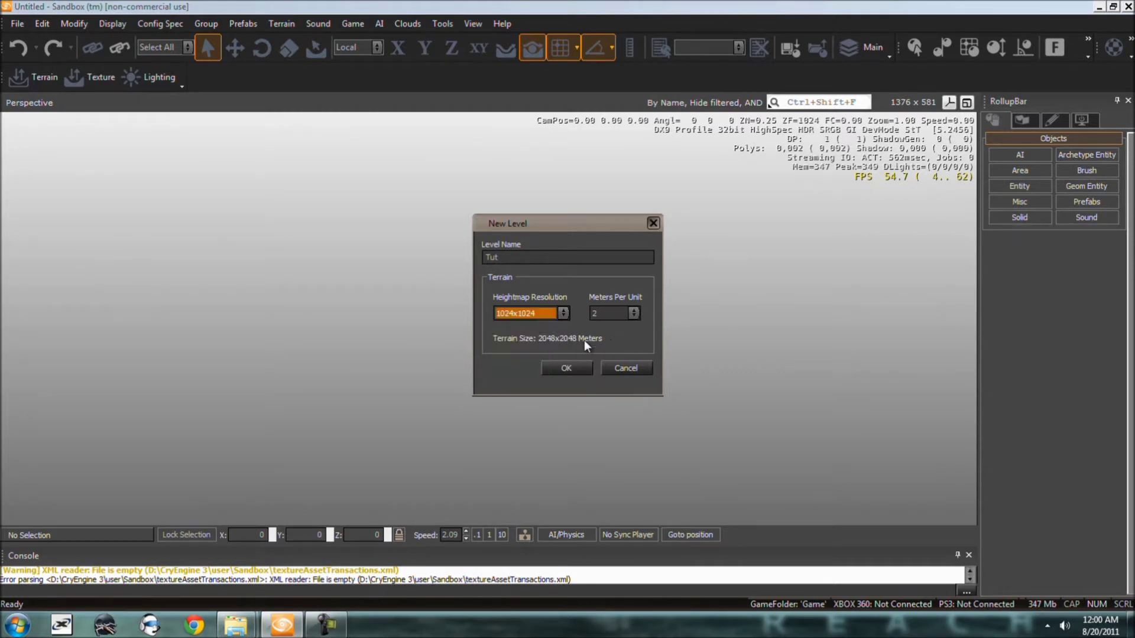
click(551, 367)
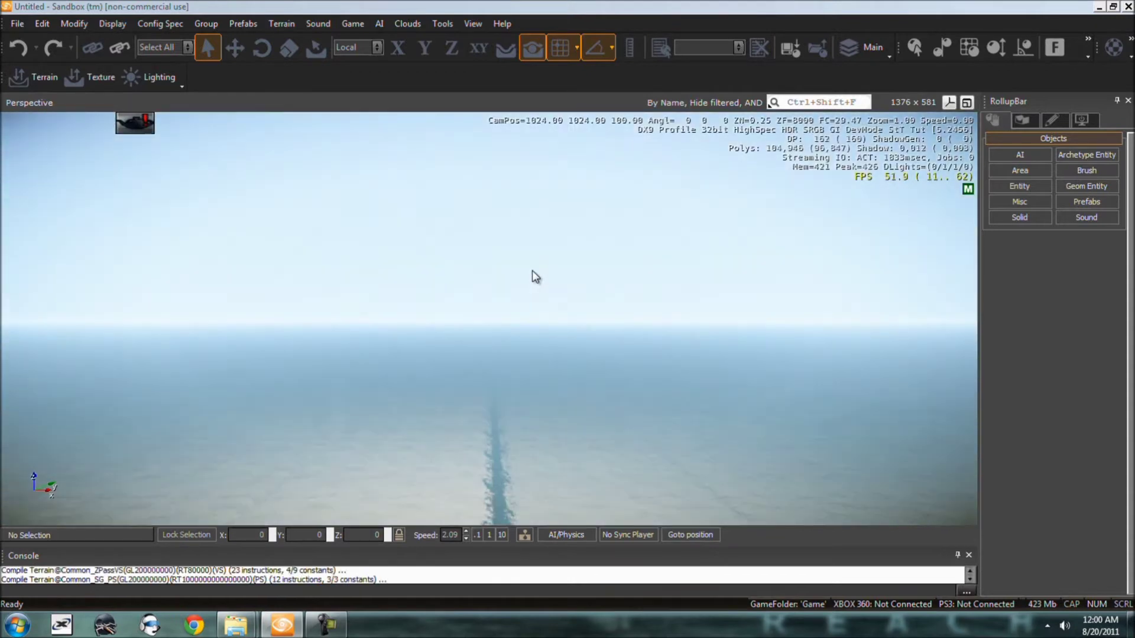
- Fly the camera around the new level to examine the flat terrain from above
right_drag(446, 321, 416, 357)
key(s)
key(s)
key(a)
key(d)
key(s)
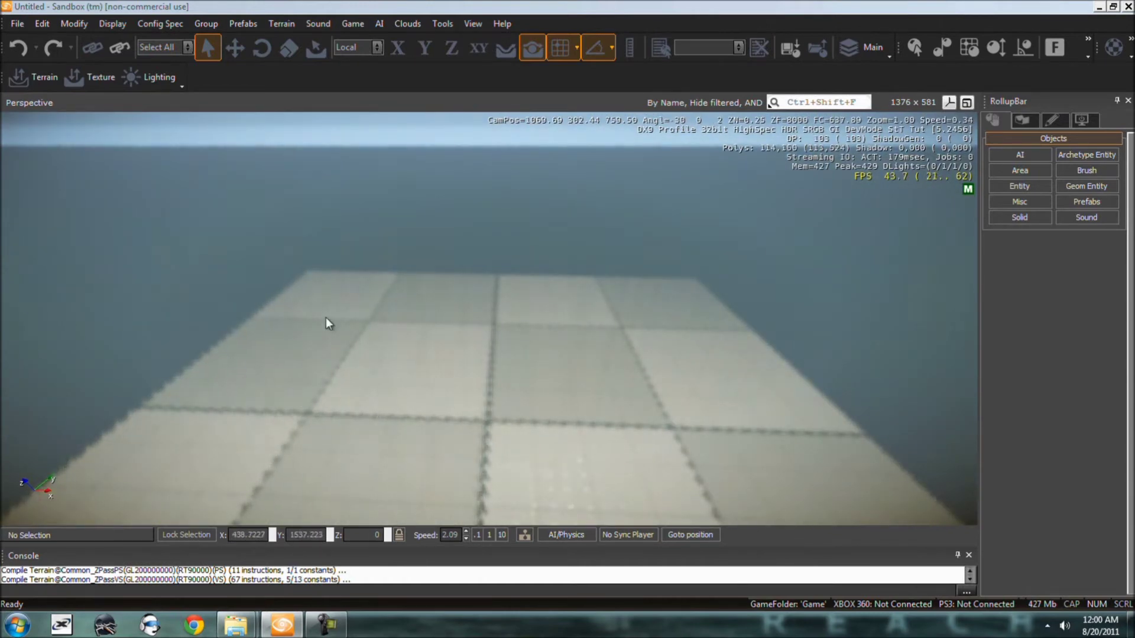
mouse_move(327, 320)
right_down()
mouse_move(347, 319)
mouse_move(314, 325)
mouse_move(375, 327)
mouse_move(326, 317)
right_up()
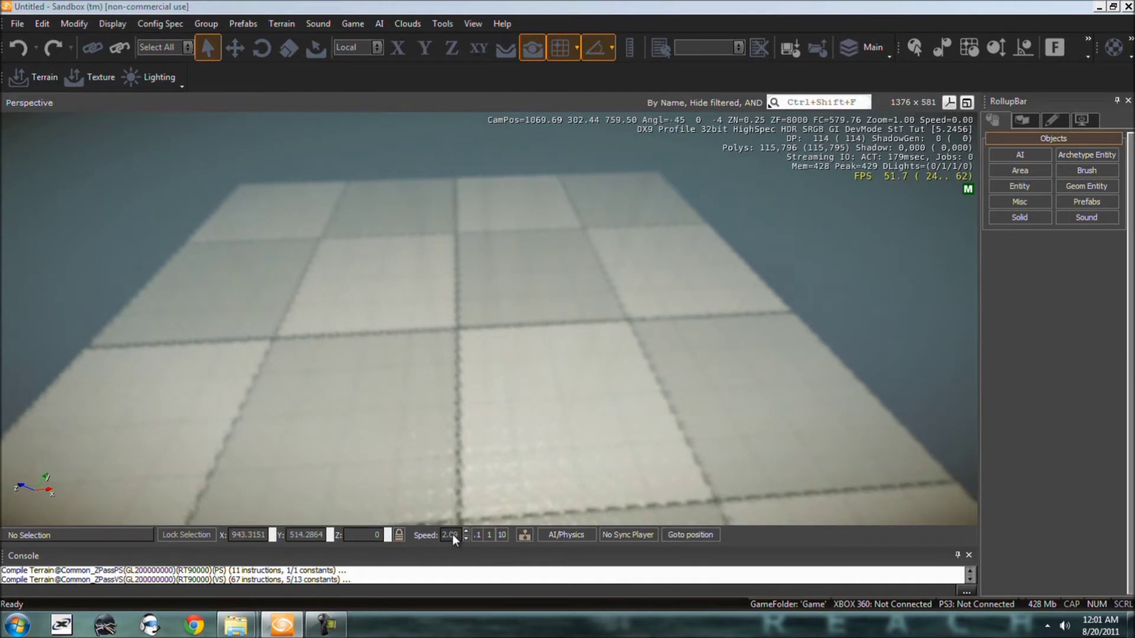
right_drag(420, 450, 409, 452)
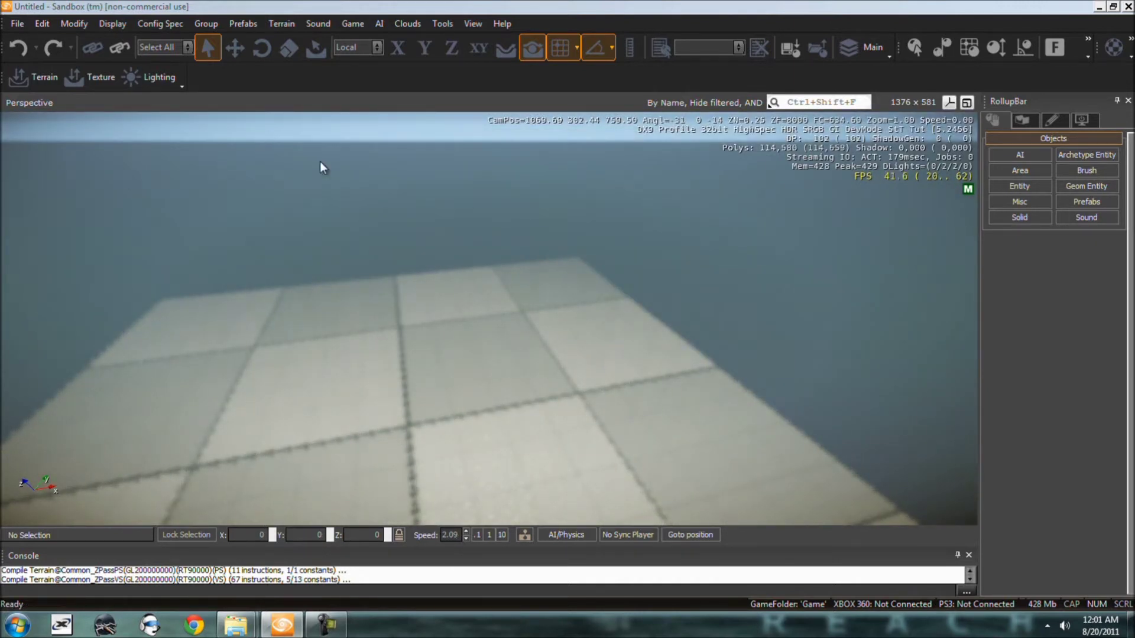
right_drag(500, 301, 700, 332)
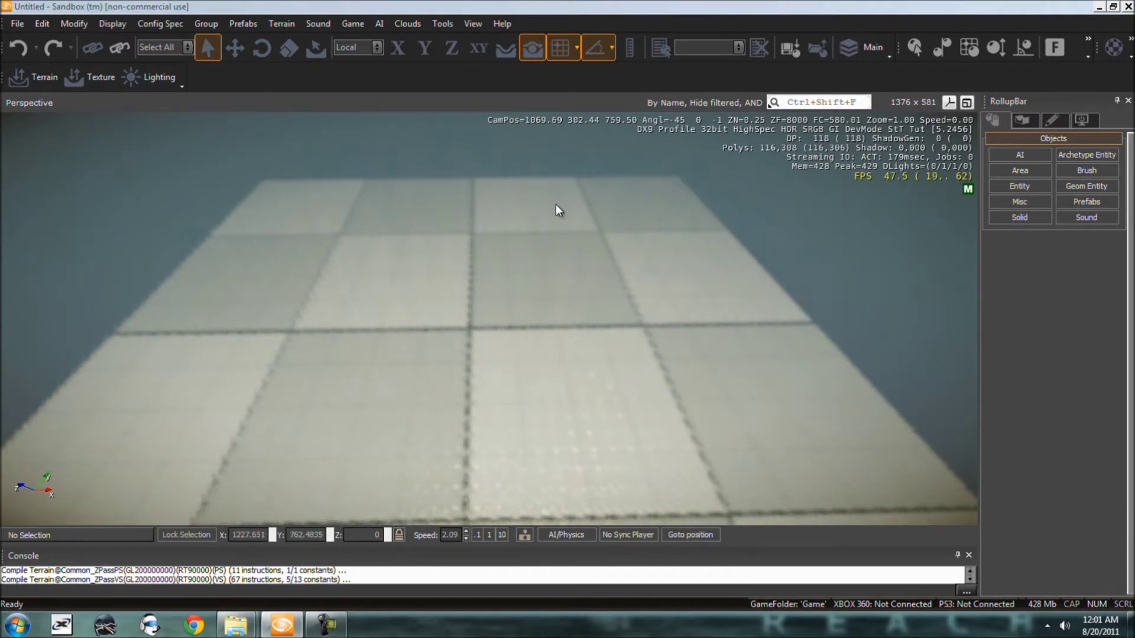
- In the Terrain Editor, paint a large irregular island with the Flatten brush at radius 100, hardness 1 and height 100
click(33, 77)
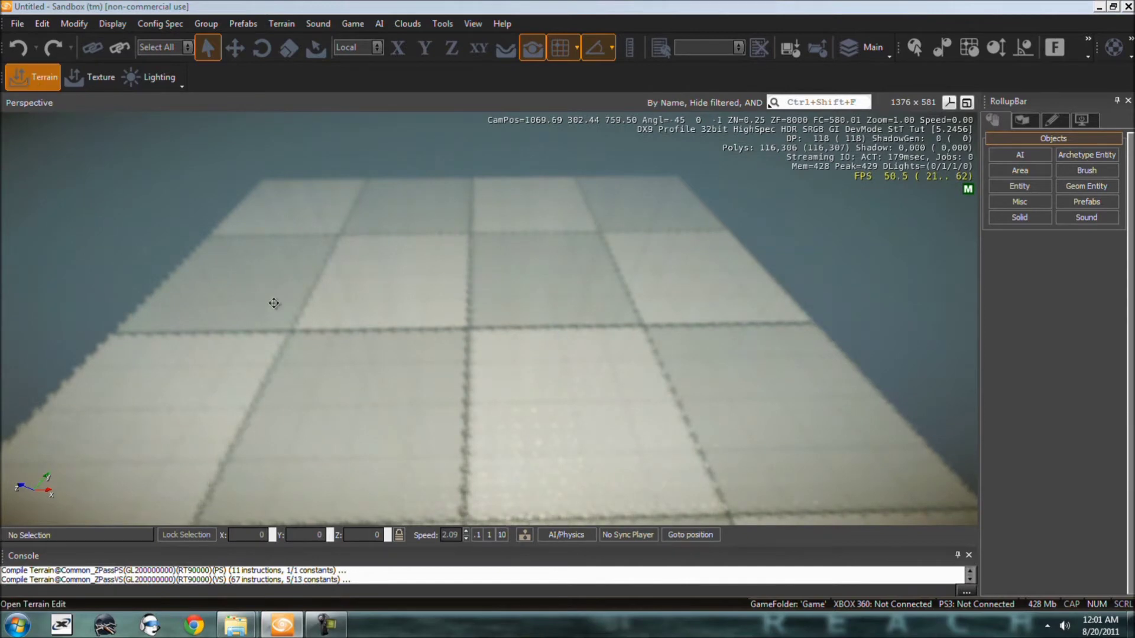
mouse_move(591, 283)
middle_down()
mouse_move(623, 261)
mouse_move(582, 265)
mouse_move(600, 270)
middle_up()
scroll(603, 270, down, 1)
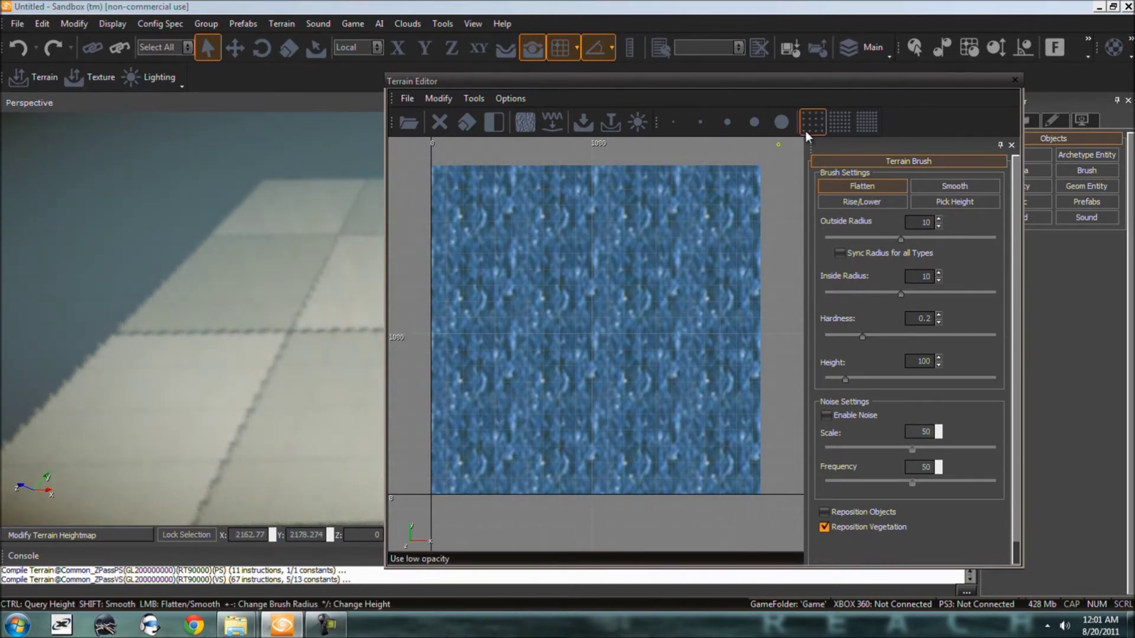
click(779, 133)
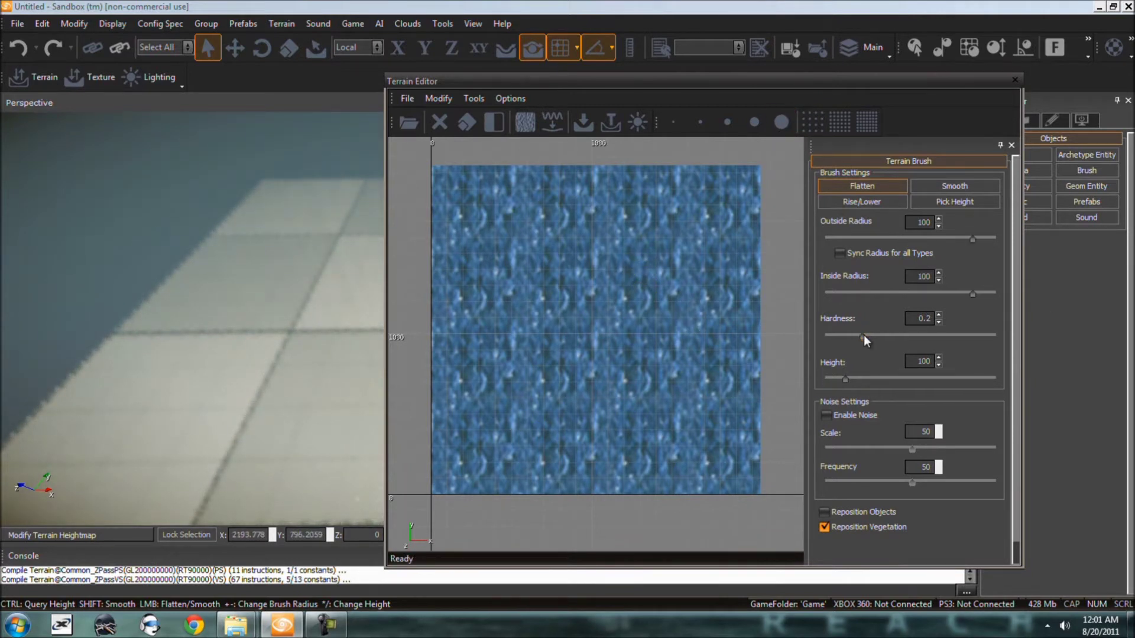
drag(864, 336, 1024, 339)
mouse_move(498, 235)
mouse_down()
mouse_move(634, 282)
mouse_move(664, 349)
mouse_move(509, 438)
mouse_move(486, 241)
mouse_move(534, 243)
mouse_move(616, 287)
mouse_move(638, 337)
mouse_move(602, 442)
mouse_move(534, 449)
mouse_move(522, 413)
mouse_move(540, 400)
mouse_move(557, 409)
mouse_move(544, 413)
mouse_move(568, 392)
mouse_move(492, 388)
mouse_move(628, 370)
mouse_move(481, 352)
mouse_move(639, 354)
mouse_move(509, 328)
mouse_move(601, 322)
mouse_move(558, 314)
mouse_move(569, 303)
mouse_move(509, 264)
mouse_move(540, 284)
mouse_move(550, 261)
mouse_move(608, 301)
mouse_move(633, 266)
mouse_move(498, 324)
mouse_up()
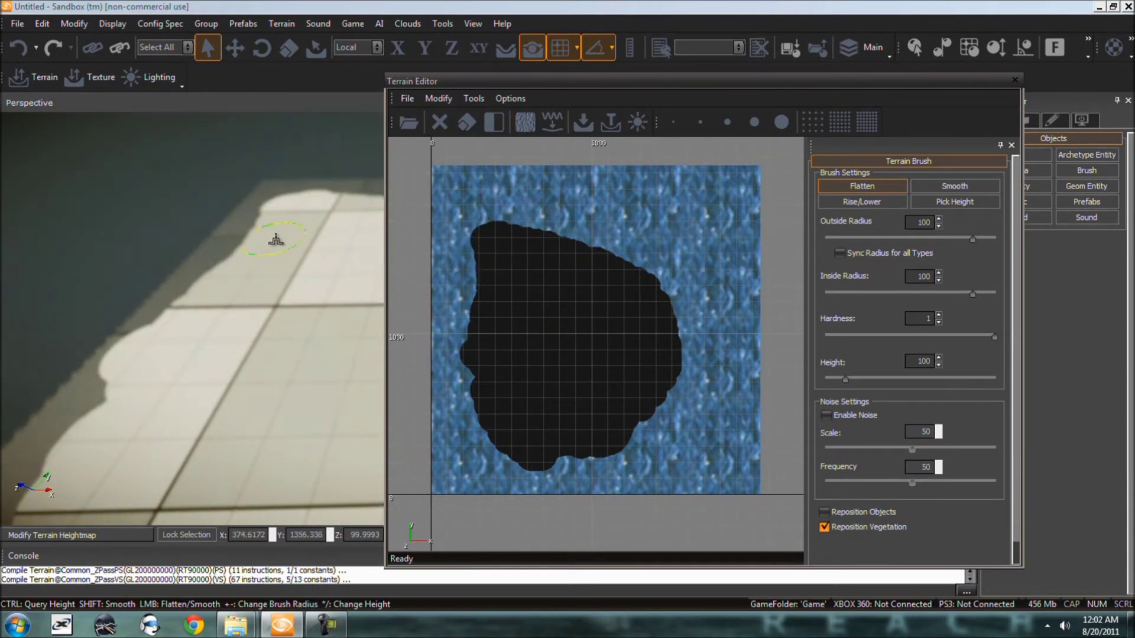
- Soften the island's steep edges with the Smooth brush at radius 100 and hardness 1
key(w)
mouse_move(276, 240)
right_down()
mouse_move(282, 230)
mouse_move(260, 250)
right_up()
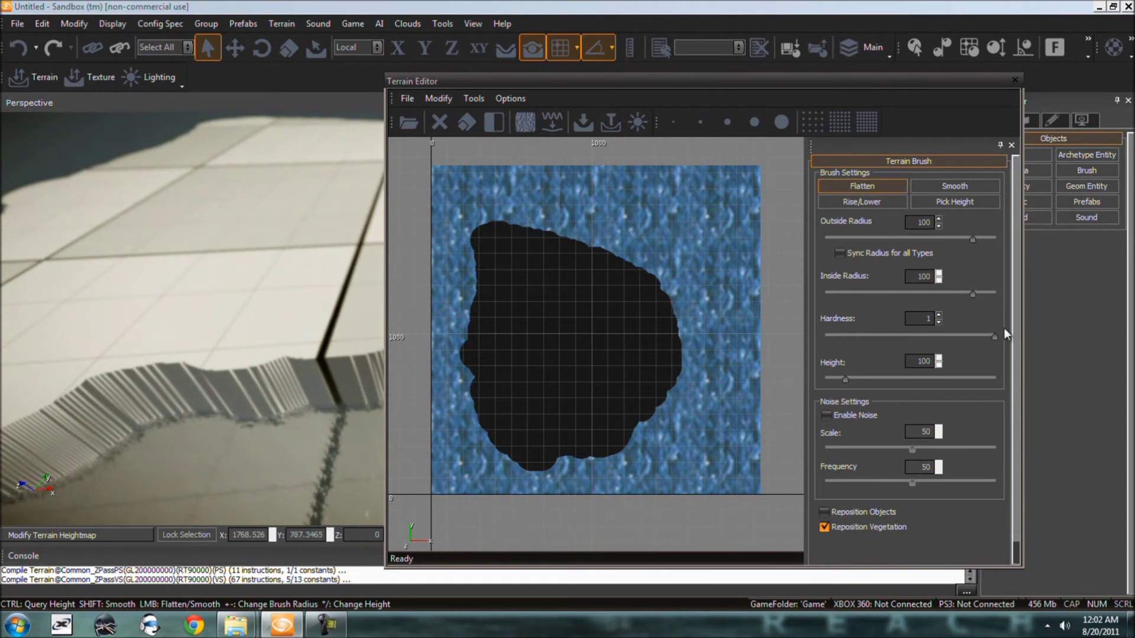
click(945, 188)
drag(862, 338, 1055, 346)
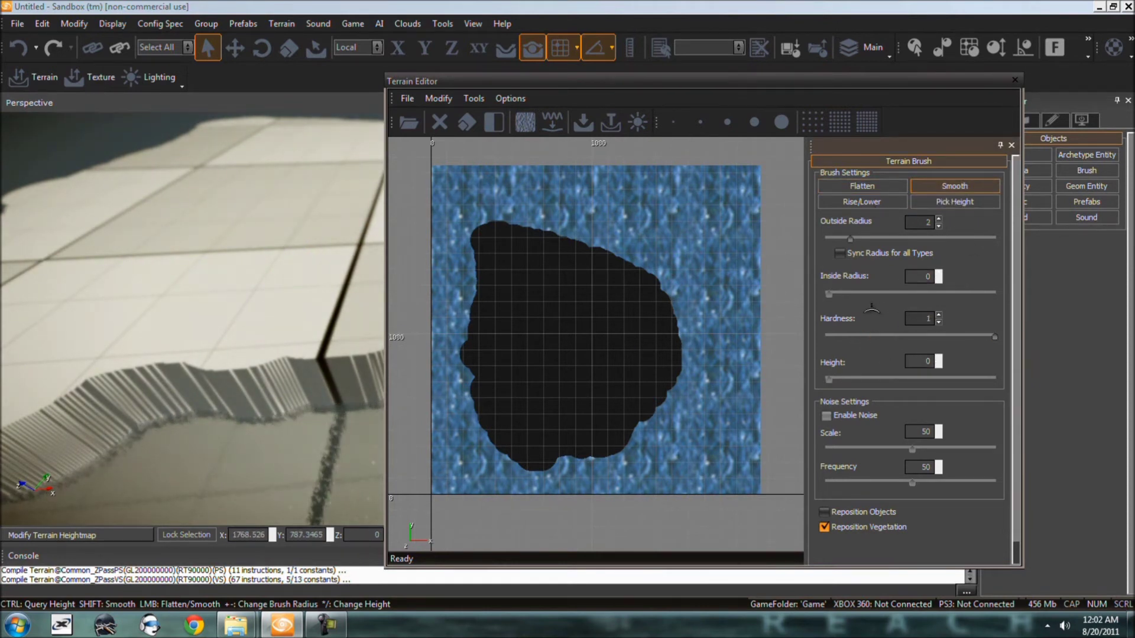
click(782, 121)
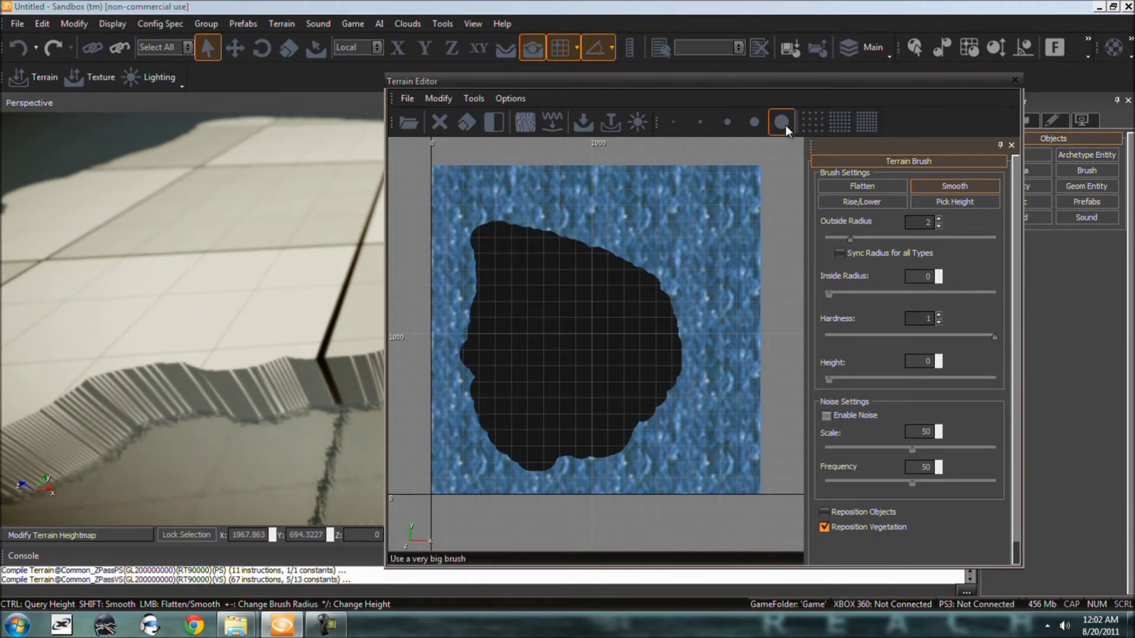
mouse_move(585, 456)
mouse_down()
mouse_move(638, 445)
mouse_move(659, 401)
mouse_move(621, 438)
mouse_move(663, 391)
mouse_move(684, 331)
mouse_move(653, 286)
mouse_move(599, 252)
mouse_move(500, 232)
mouse_move(477, 252)
mouse_move(467, 302)
mouse_move(471, 409)
mouse_move(467, 390)
mouse_move(462, 362)
mouse_move(495, 440)
mouse_move(478, 455)
mouse_move(615, 453)
mouse_move(656, 408)
mouse_move(673, 369)
mouse_move(663, 317)
mouse_move(633, 275)
mouse_move(650, 381)
mouse_move(532, 455)
mouse_move(514, 456)
mouse_move(499, 436)
mouse_move(623, 444)
mouse_up()
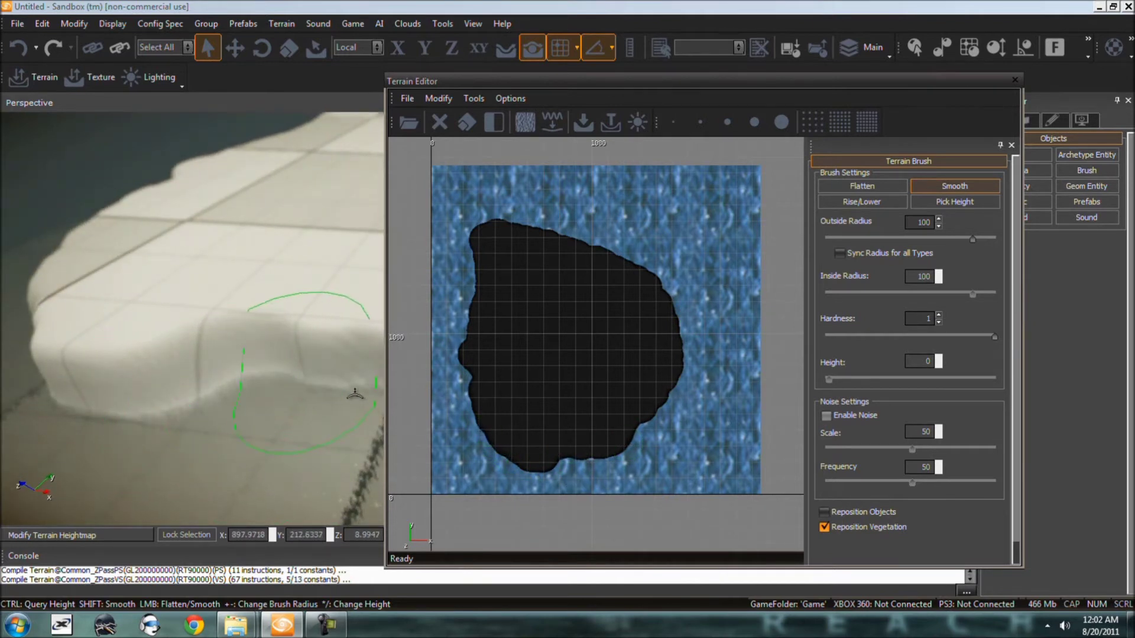
drag(296, 392, 241, 391)
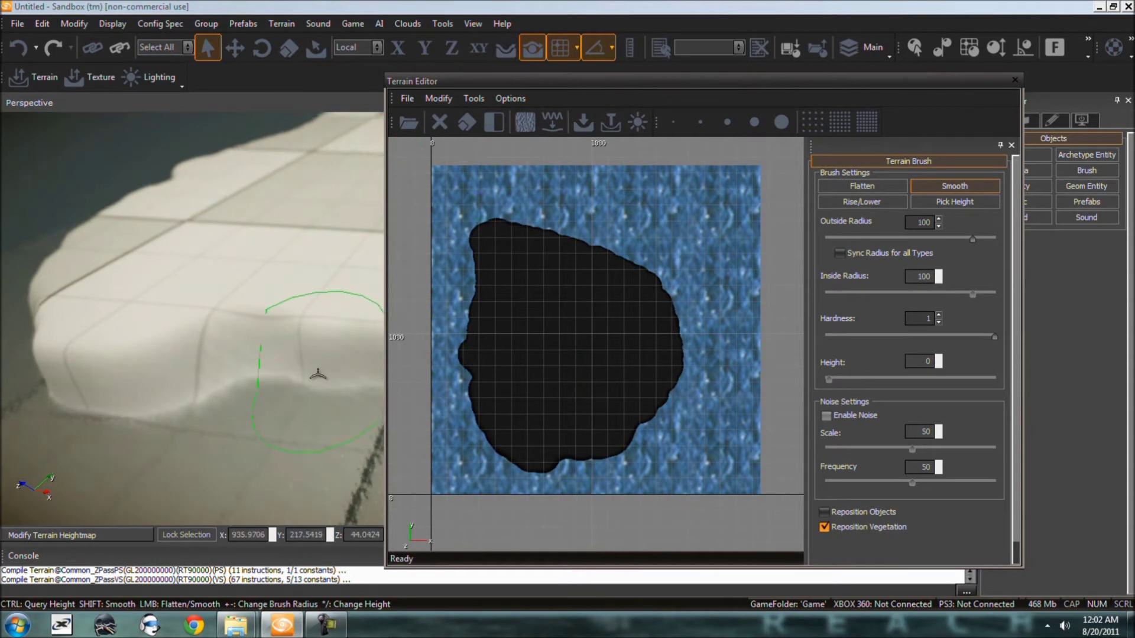
right_drag(318, 374, 312, 380)
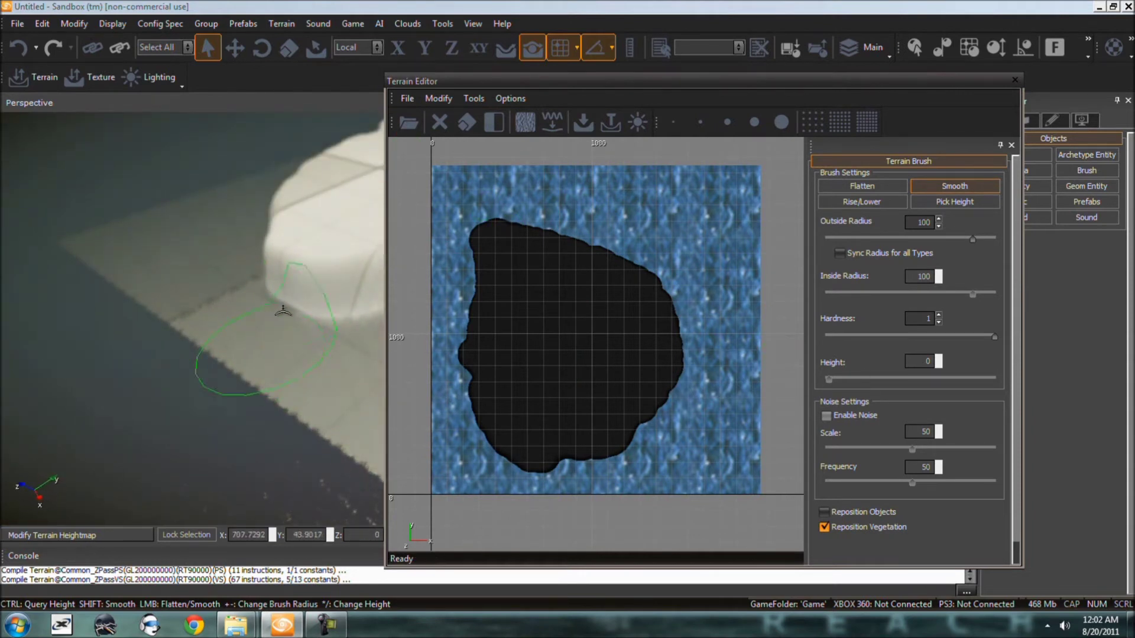
right_drag(310, 314, 311, 314)
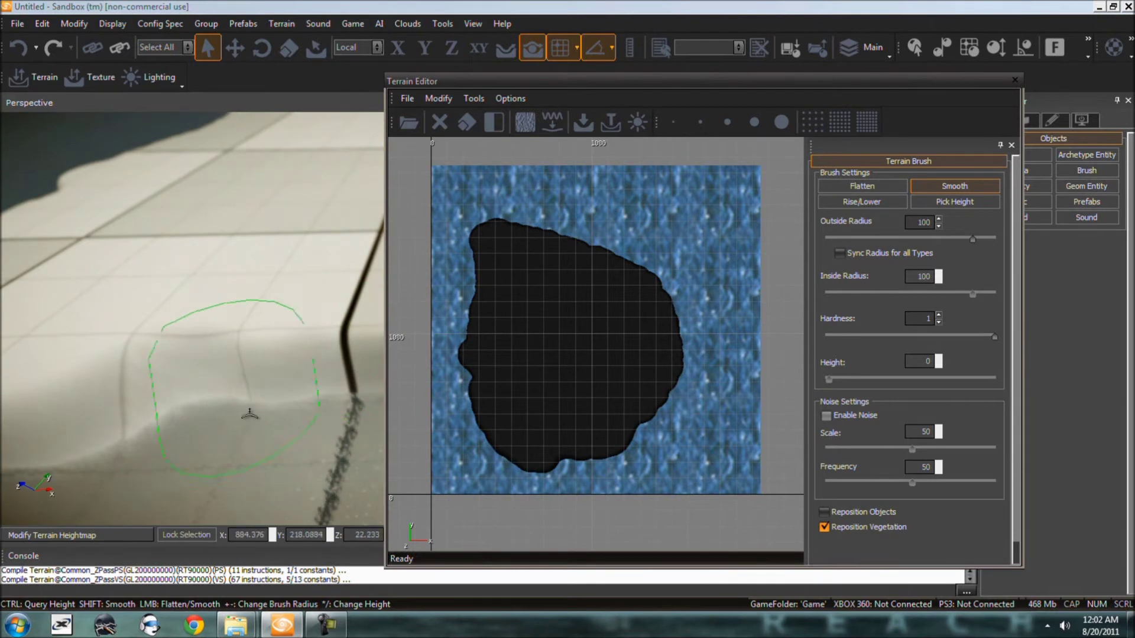
- Change the terrain's water height and close the Terrain Editor
click(439, 97)
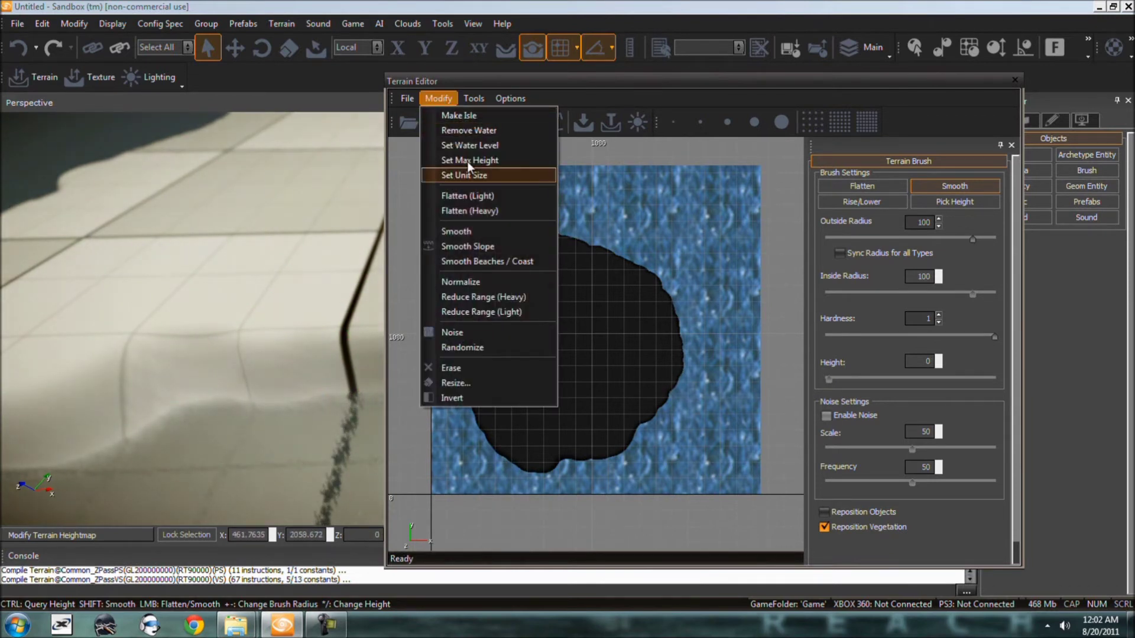
click(473, 146)
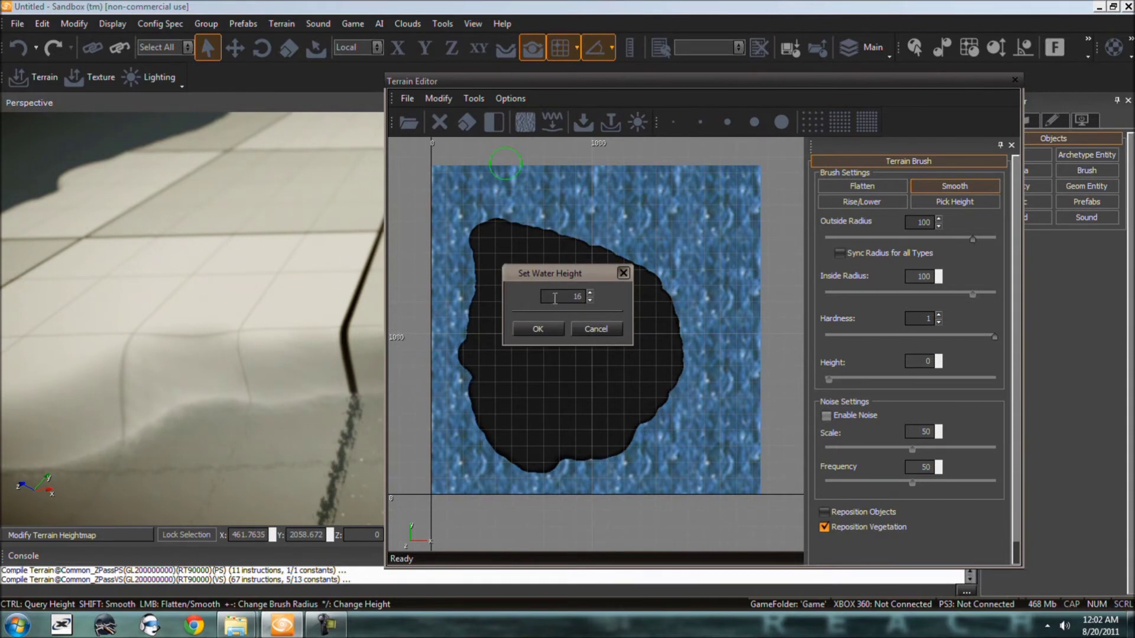
drag(554, 299, 666, 305)
key(BackSpace)
click(538, 329)
mouse_move(329, 383)
right_down()
mouse_move(343, 393)
mouse_move(335, 384)
right_up()
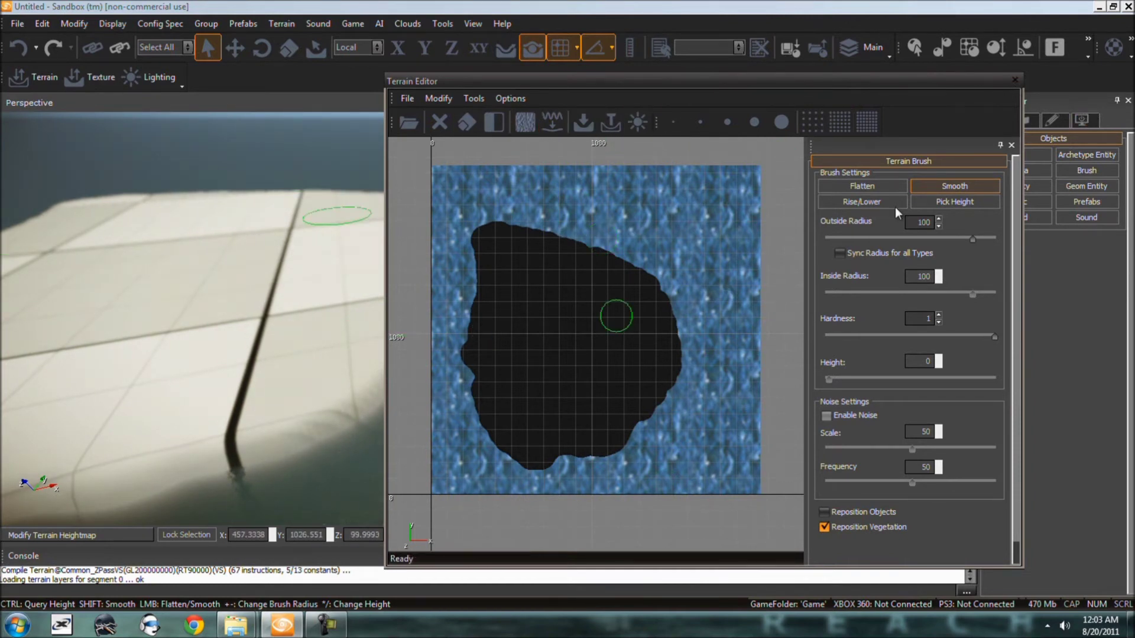
click(1015, 80)
right_drag(487, 169, 491, 170)
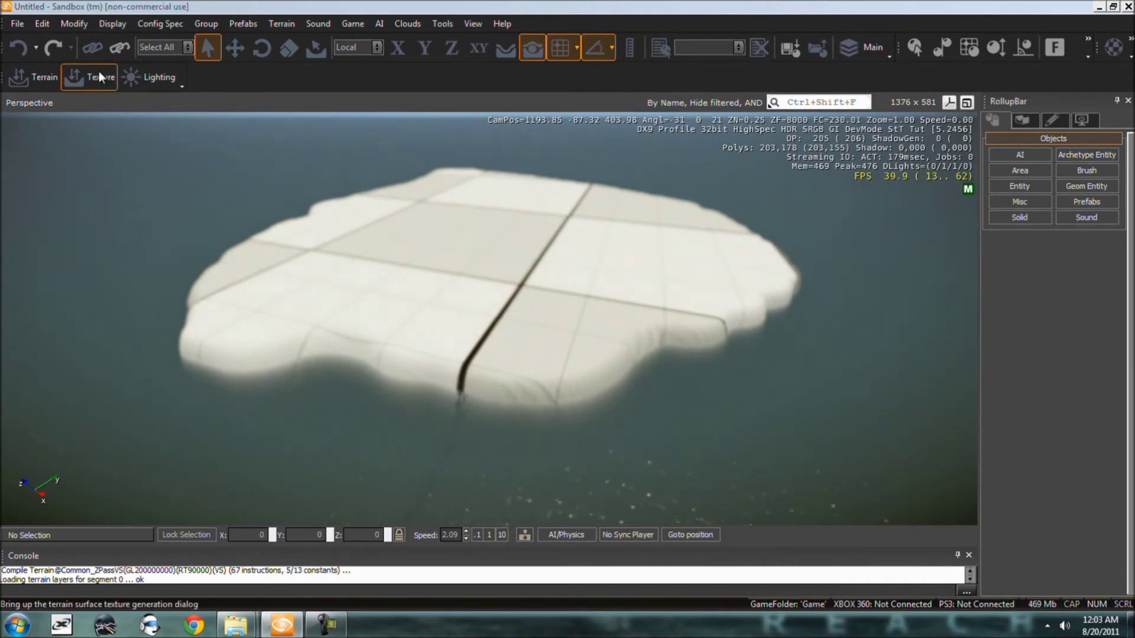
- Change the Default terrain layer's texture to grass_3_diff.dds from the Terrain detail folder
click(73, 80)
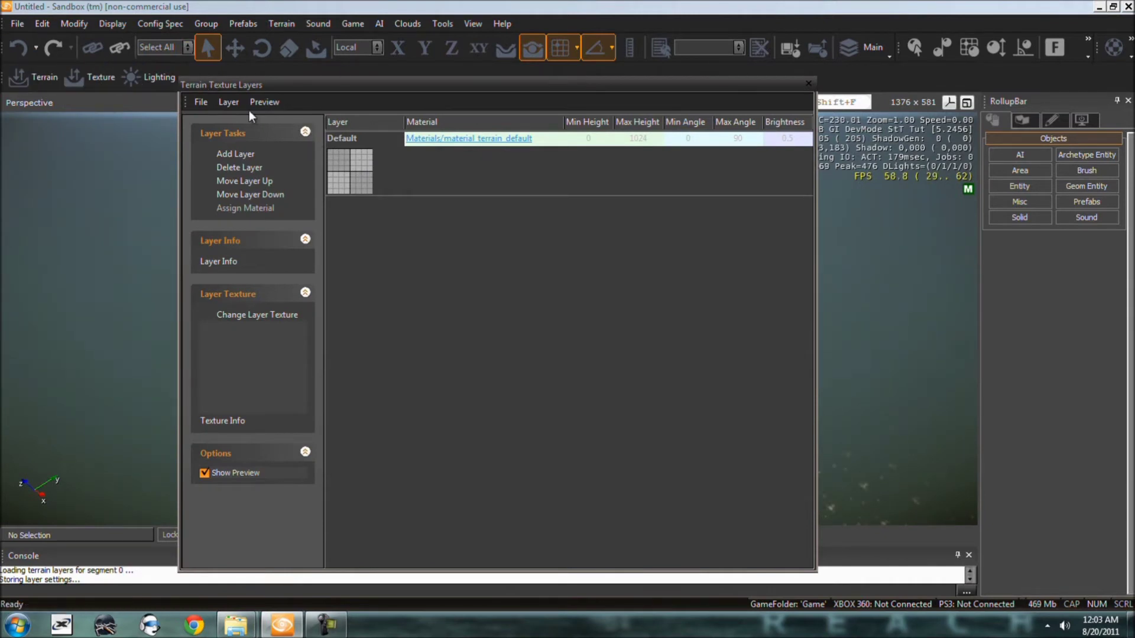
click(360, 183)
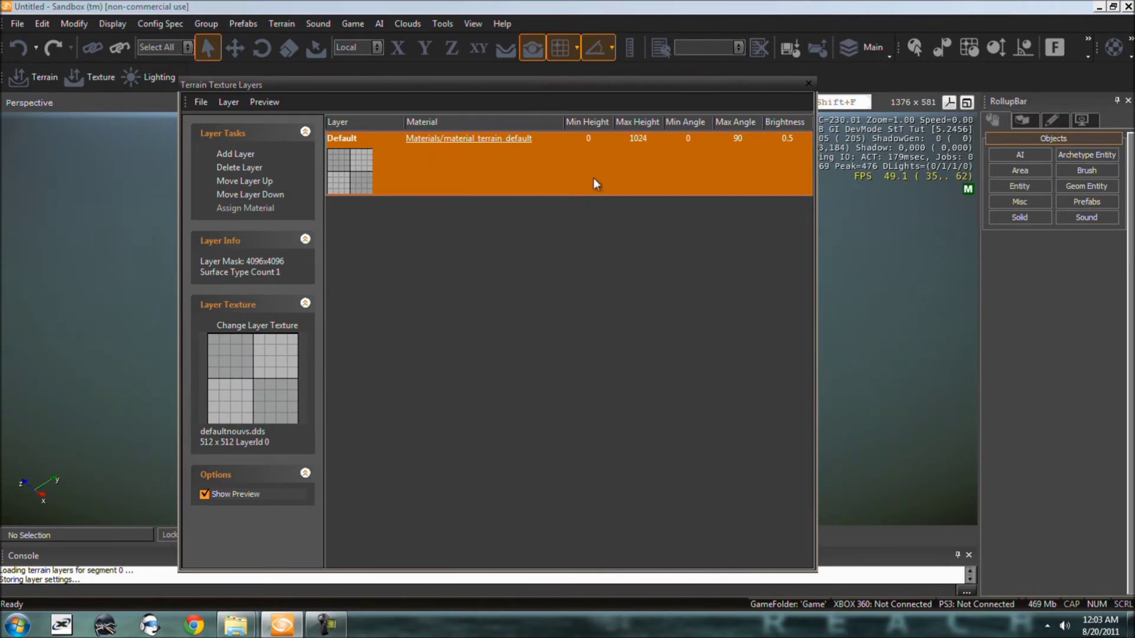
click(253, 326)
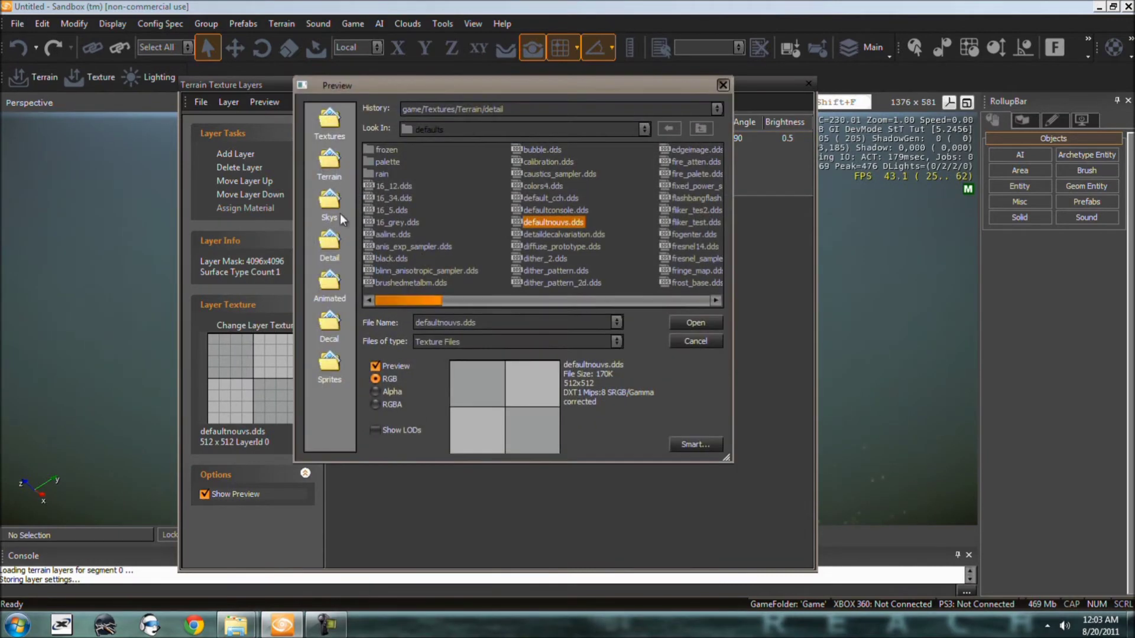
click(337, 178)
click(388, 173)
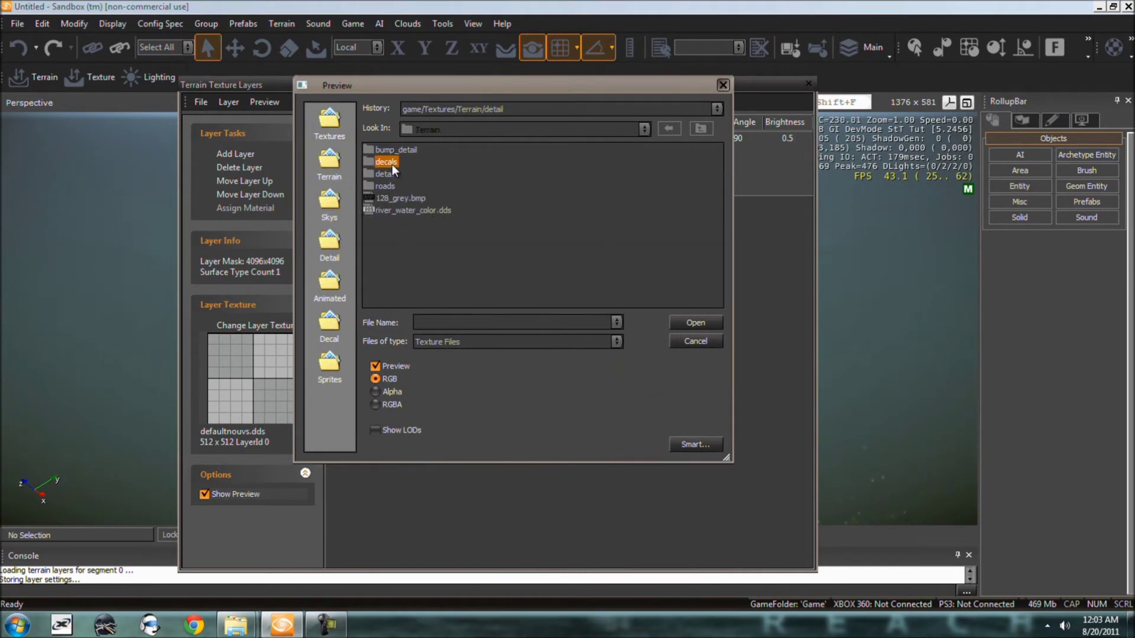
double_click(390, 174)
click(412, 235)
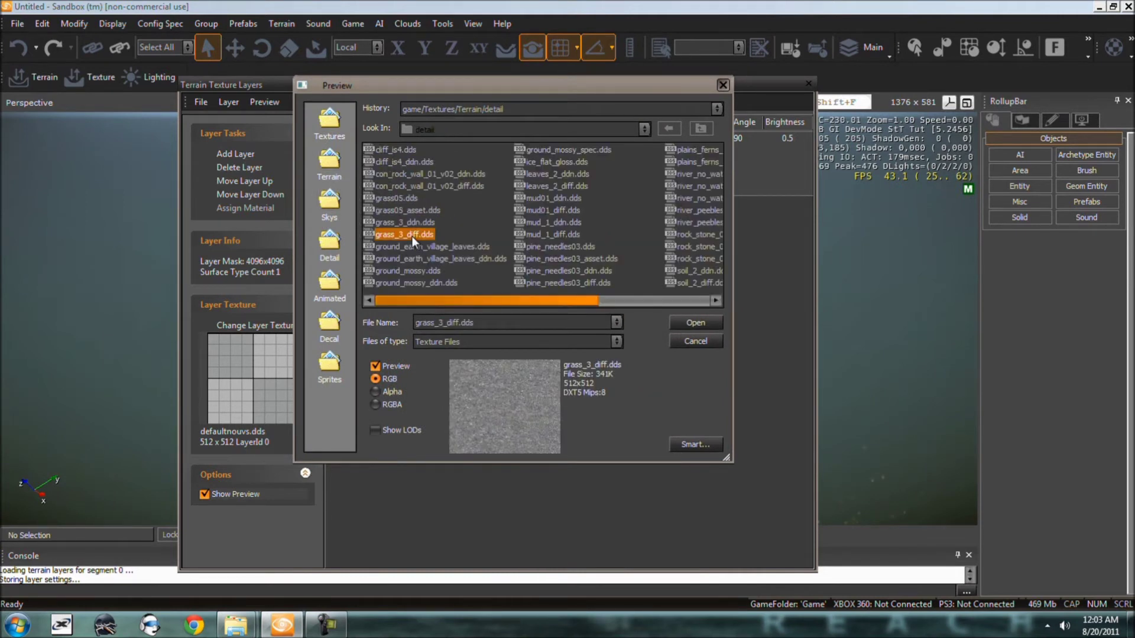
click(696, 323)
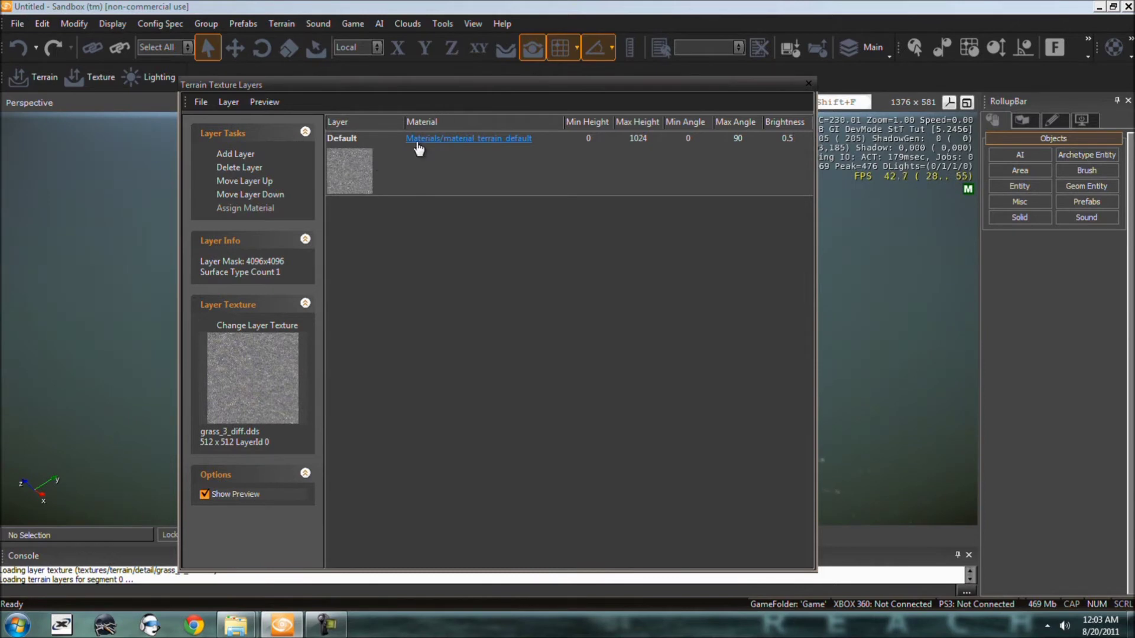
- Assign the ground_mossy_4_coast material from the materials/terrain folder to the Default terrain layer
click(450, 140)
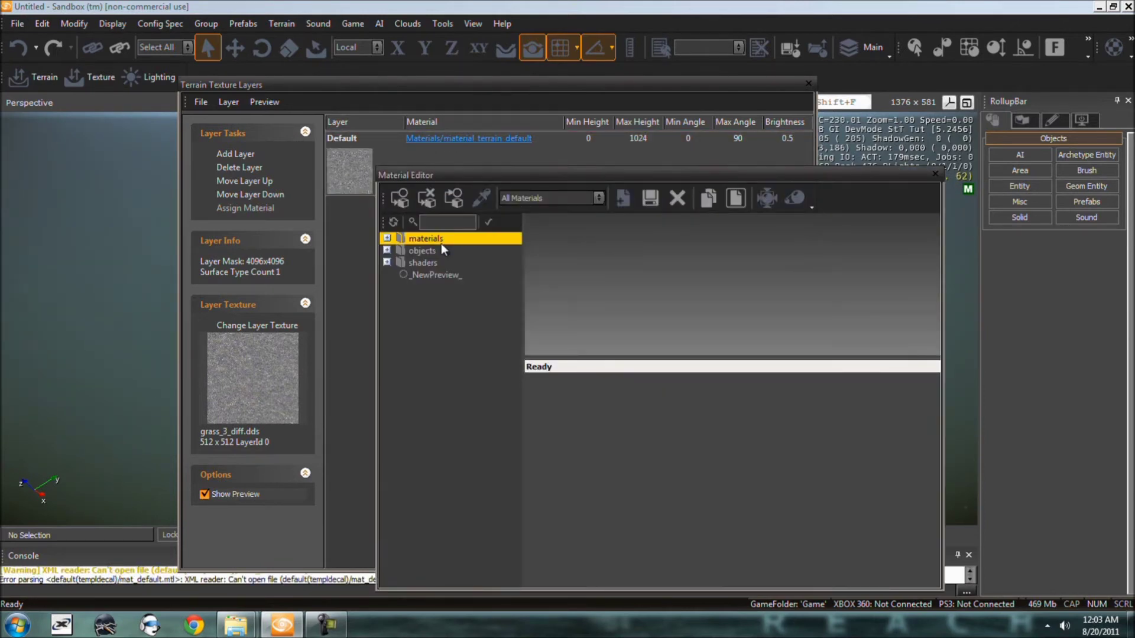
click(387, 239)
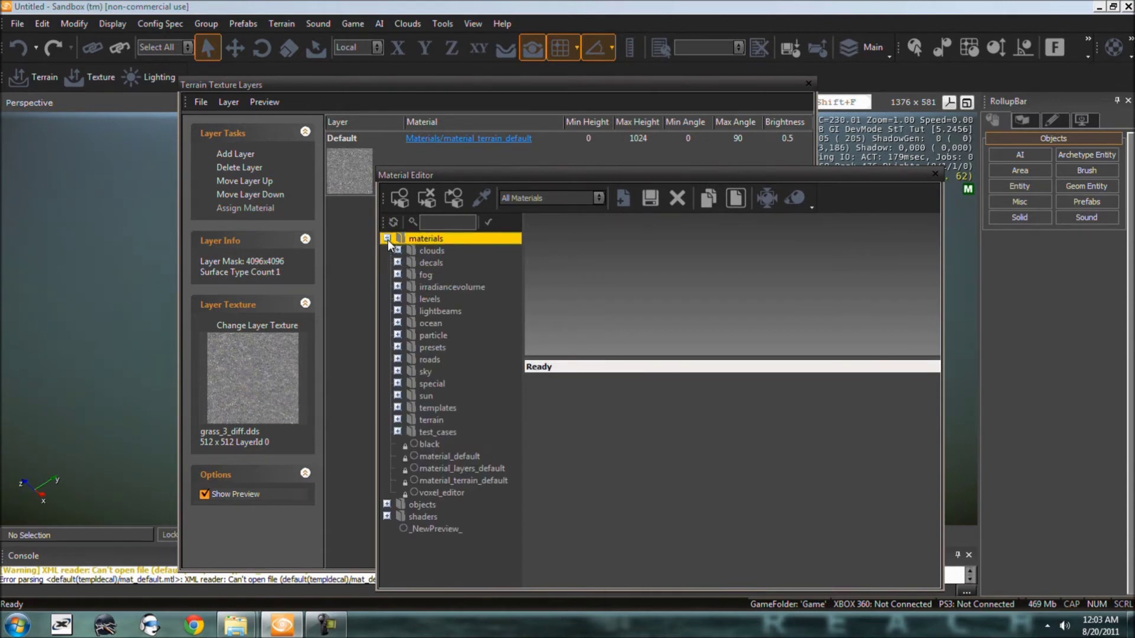
click(396, 420)
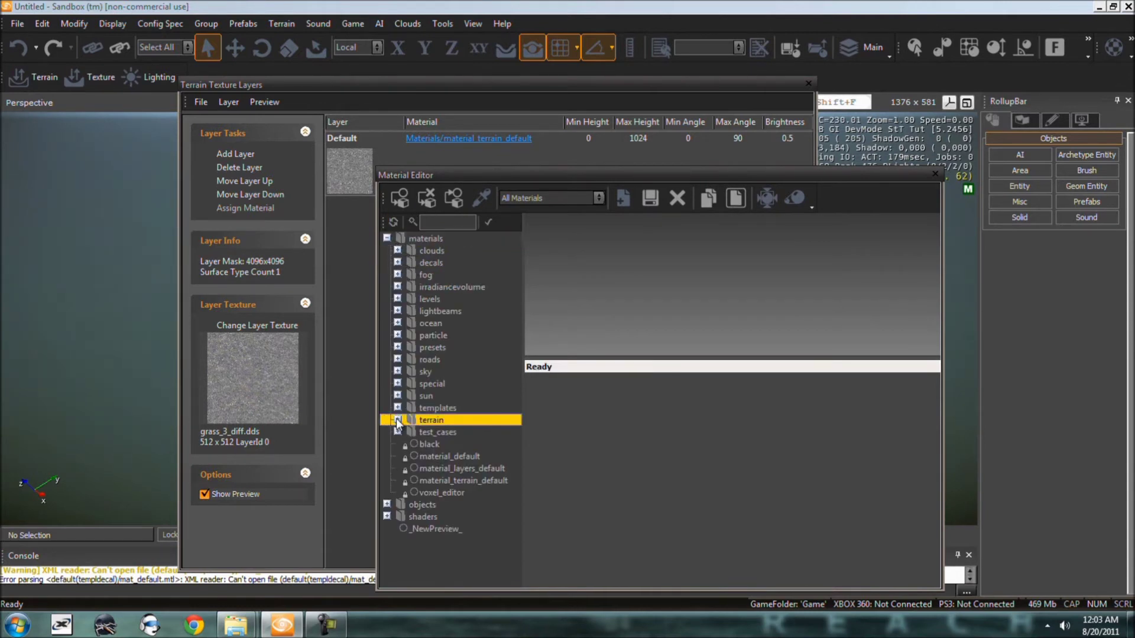
scroll(482, 476, down, 1)
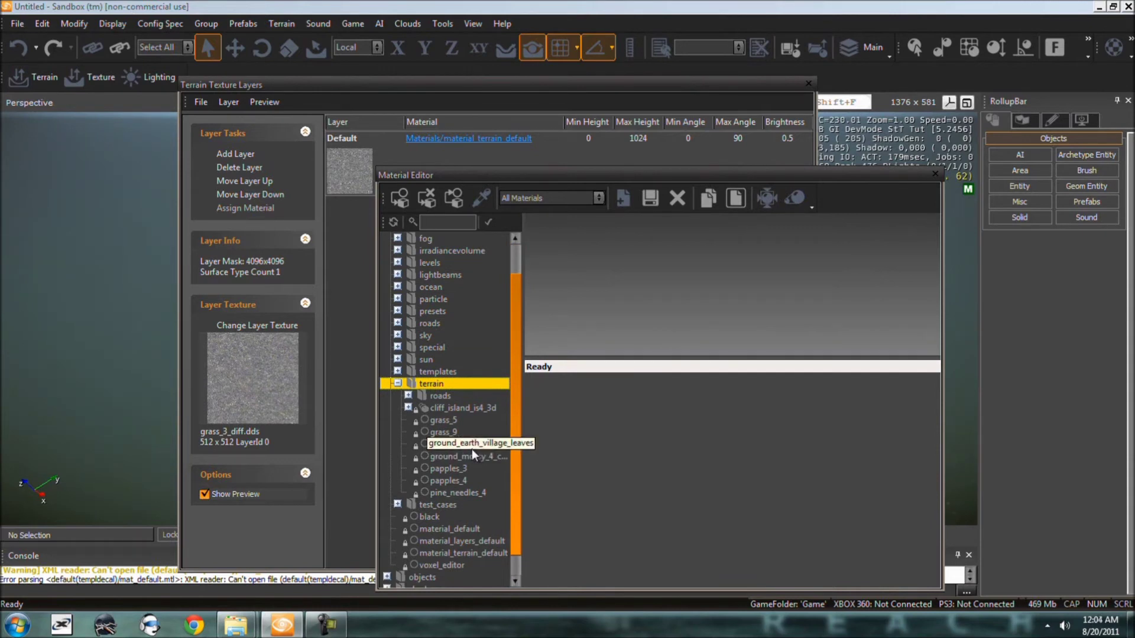
click(472, 456)
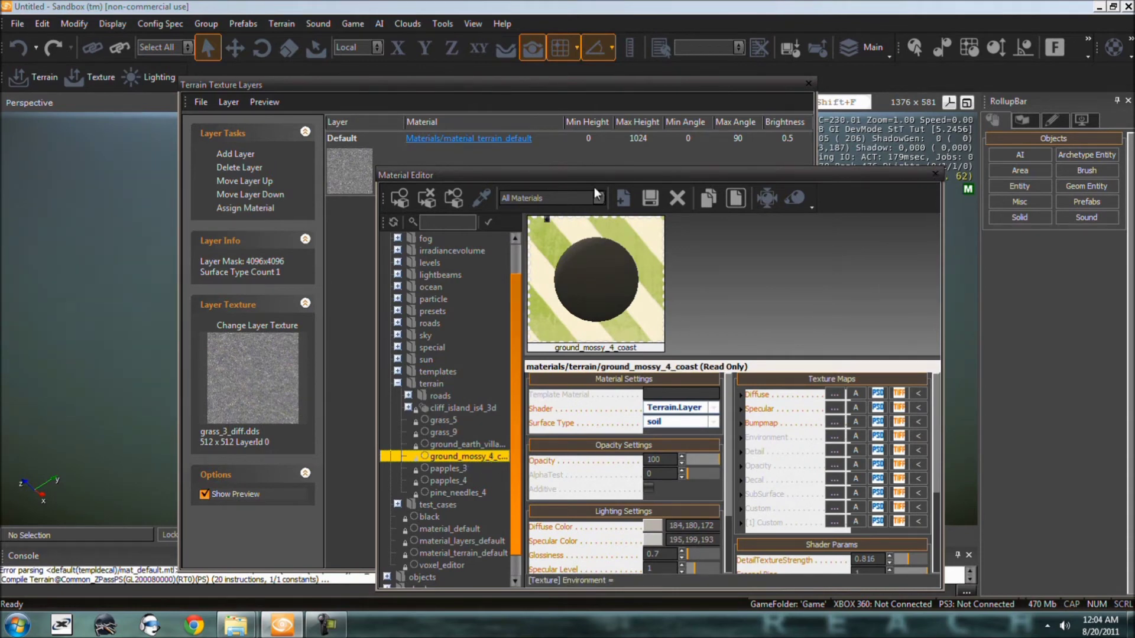
click(245, 210)
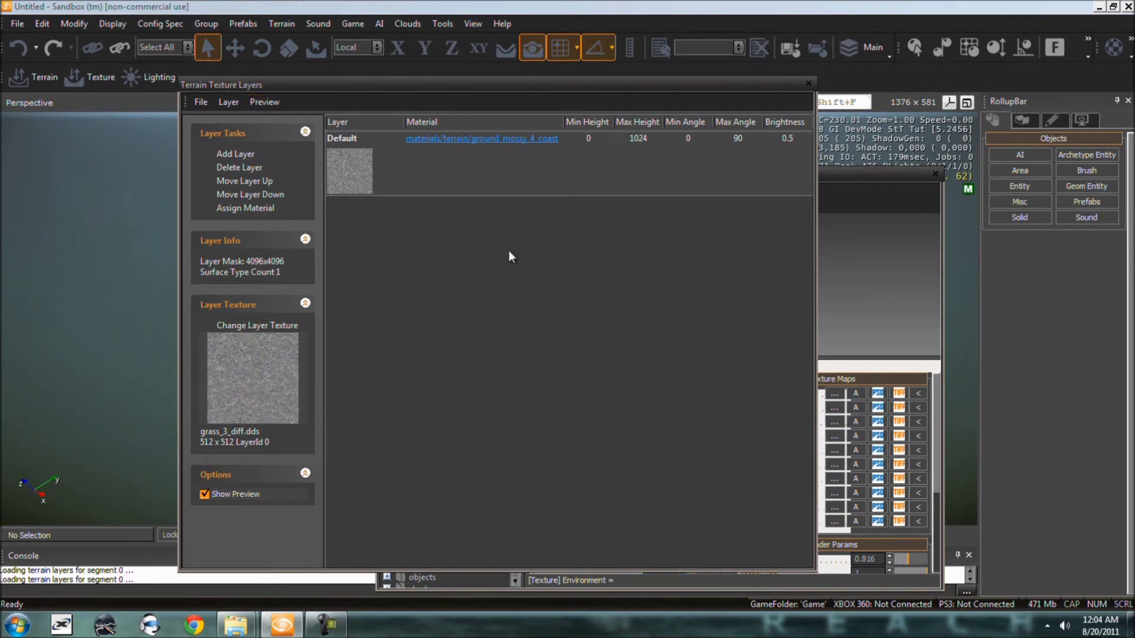
- Rename the Default terrain texture layer to Grass
click(376, 233)
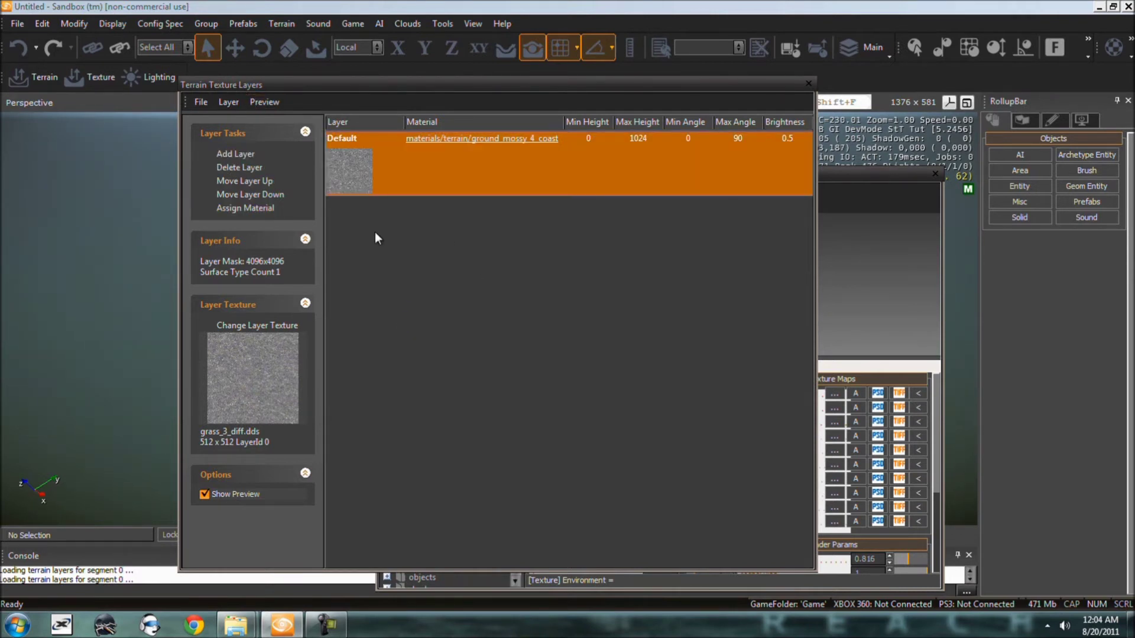
click(365, 137)
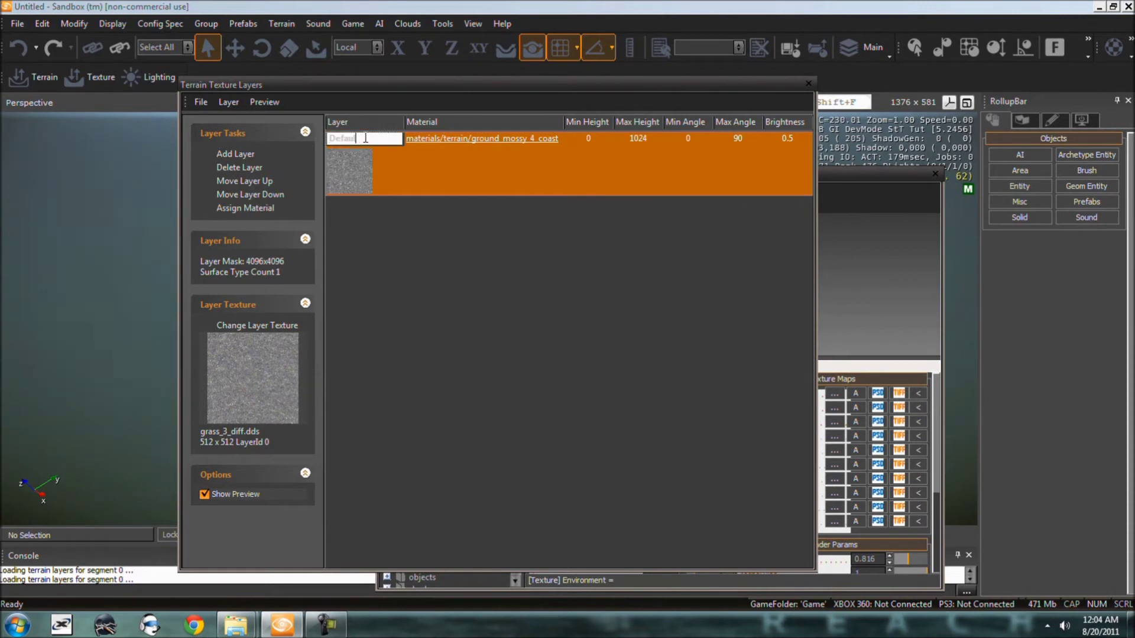
key(BackSpace)
text(Grass)
key(Return)
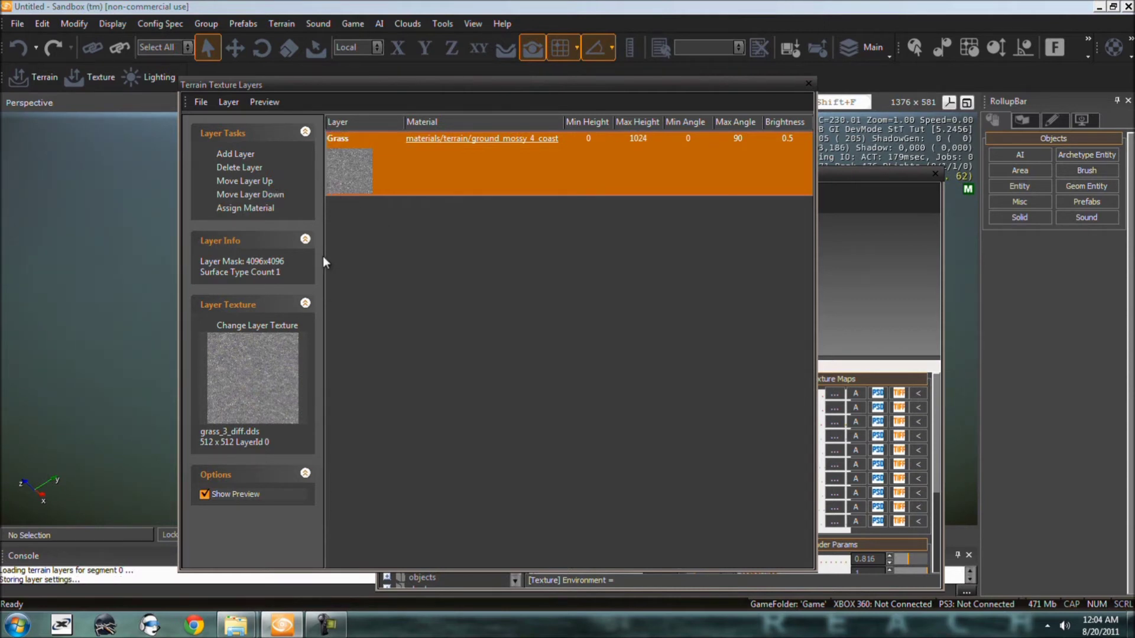
- Add a second terrain texture layer and name it Sand
click(245, 155)
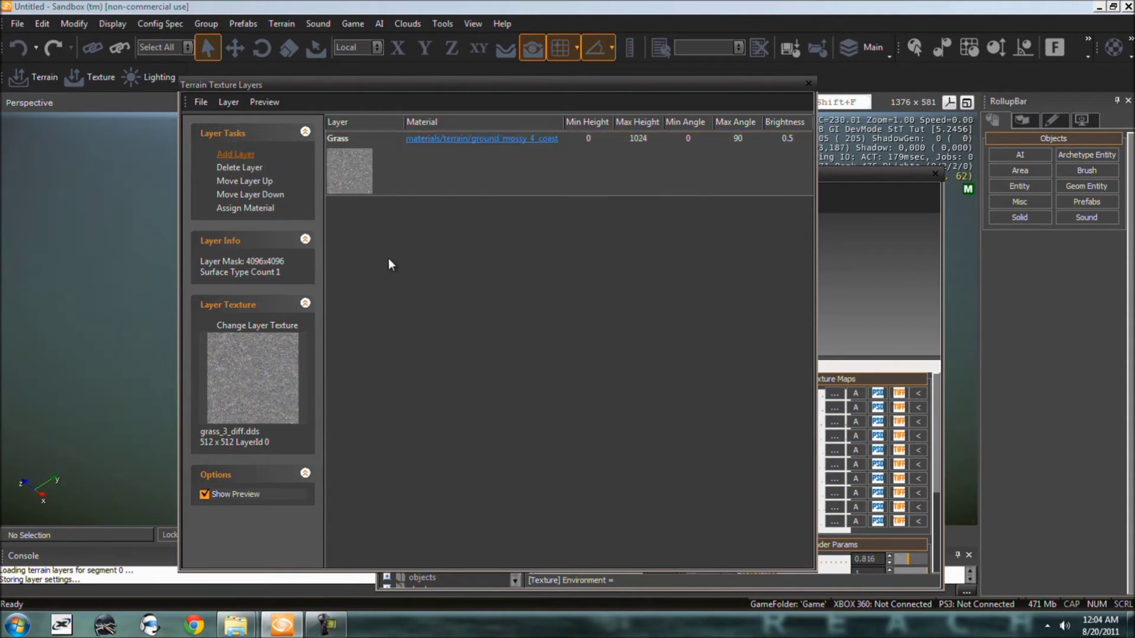
click(366, 203)
click(369, 203)
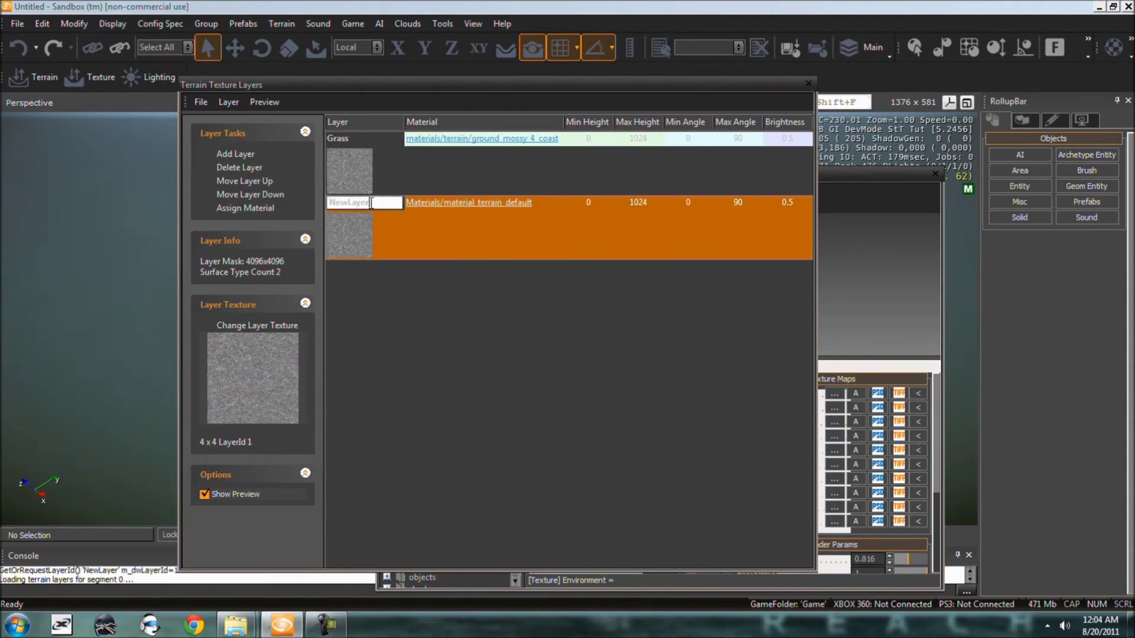
key(BackSpace)
text(Sand)
key(Return)
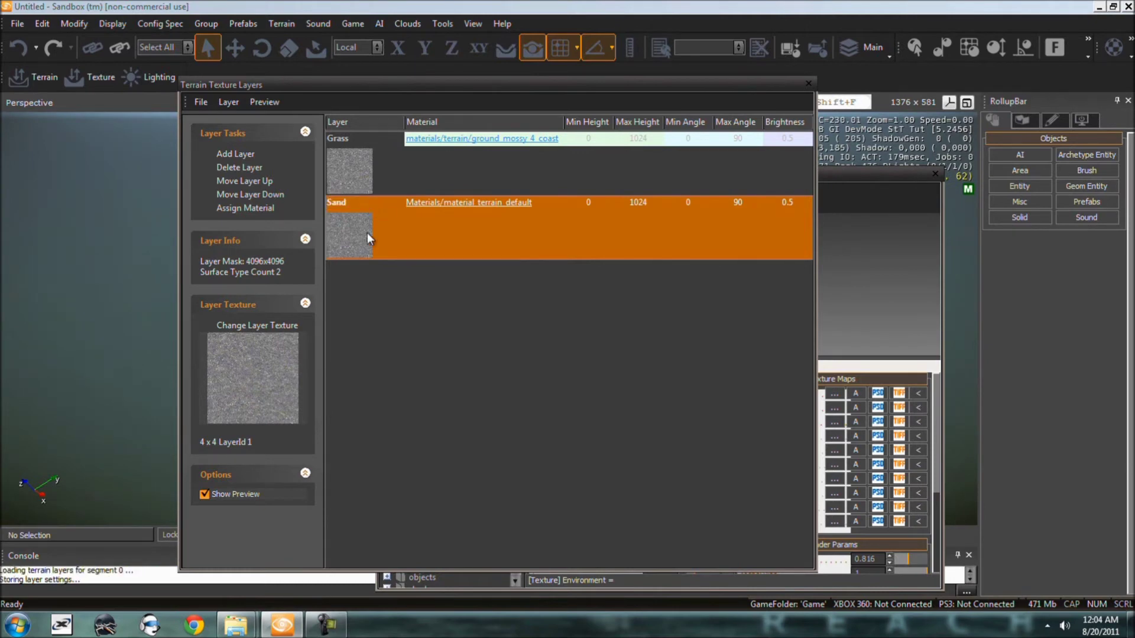
- Start changing the Sand layer's texture and look through the Terrain detail, roads and decals folders for a suitable one
click(255, 324)
click(567, 246)
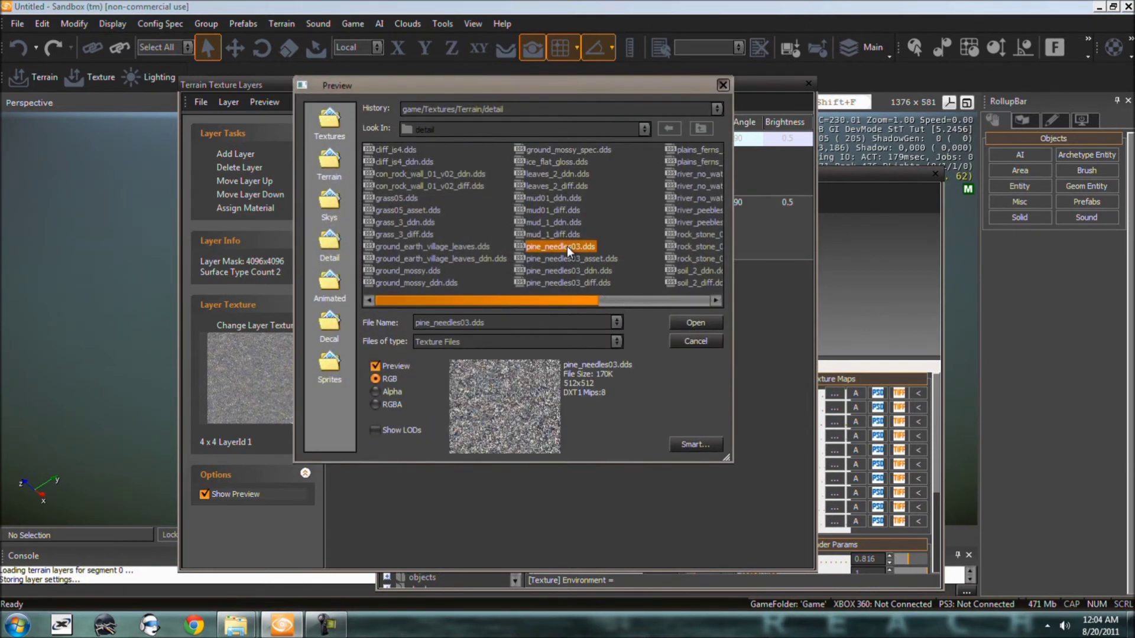
scroll(567, 246, down, 1)
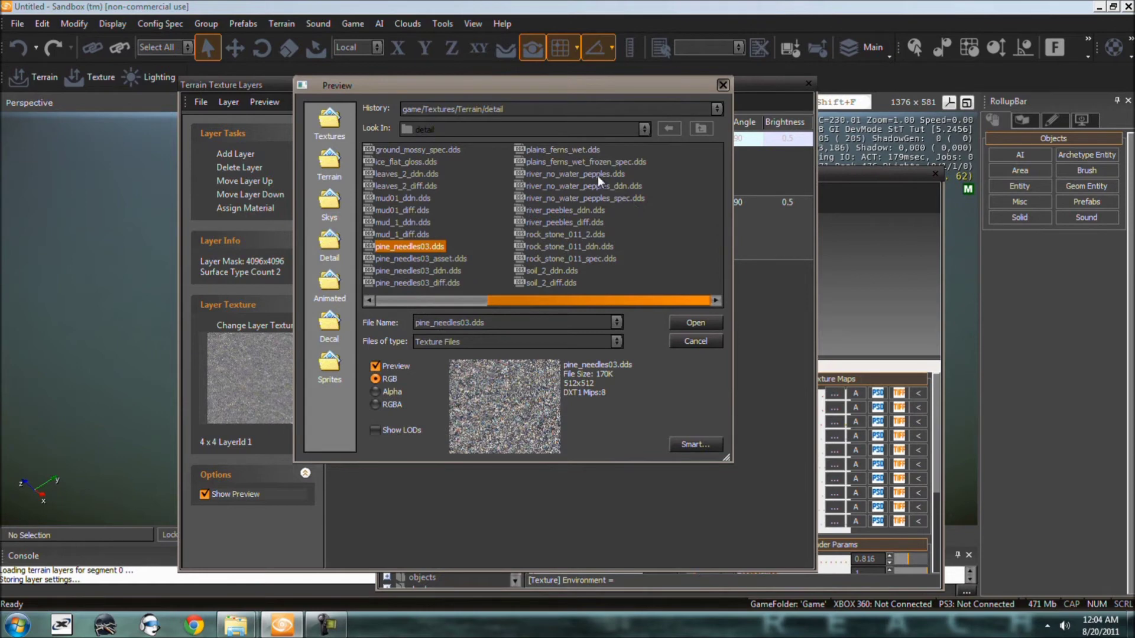
click(406, 220)
scroll(406, 217, up, 1)
click(346, 171)
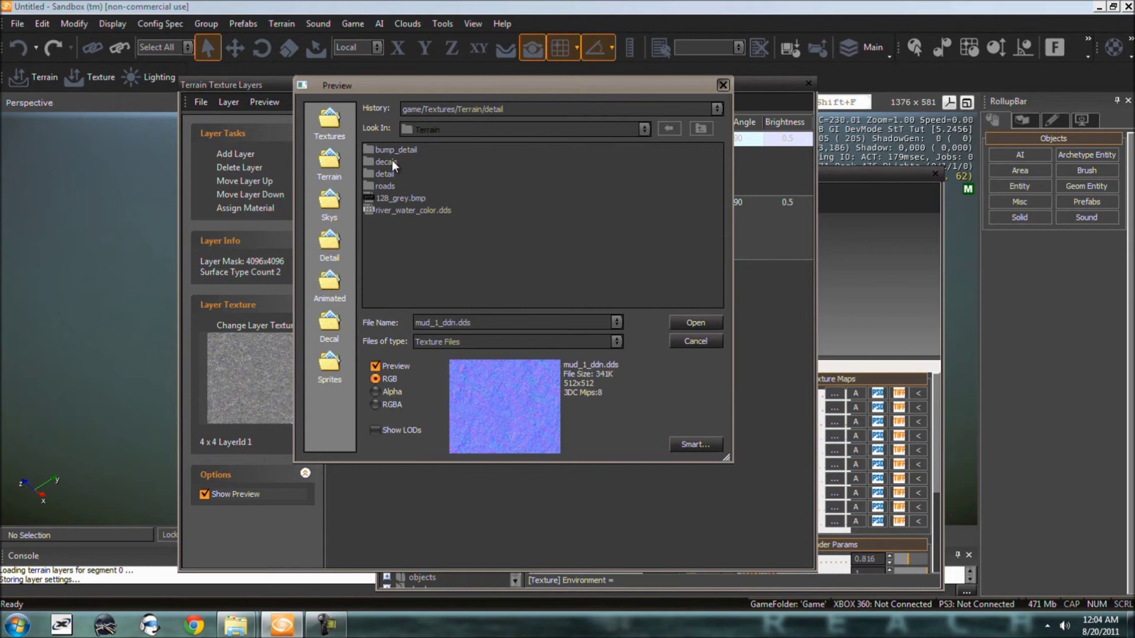
double_click(386, 185)
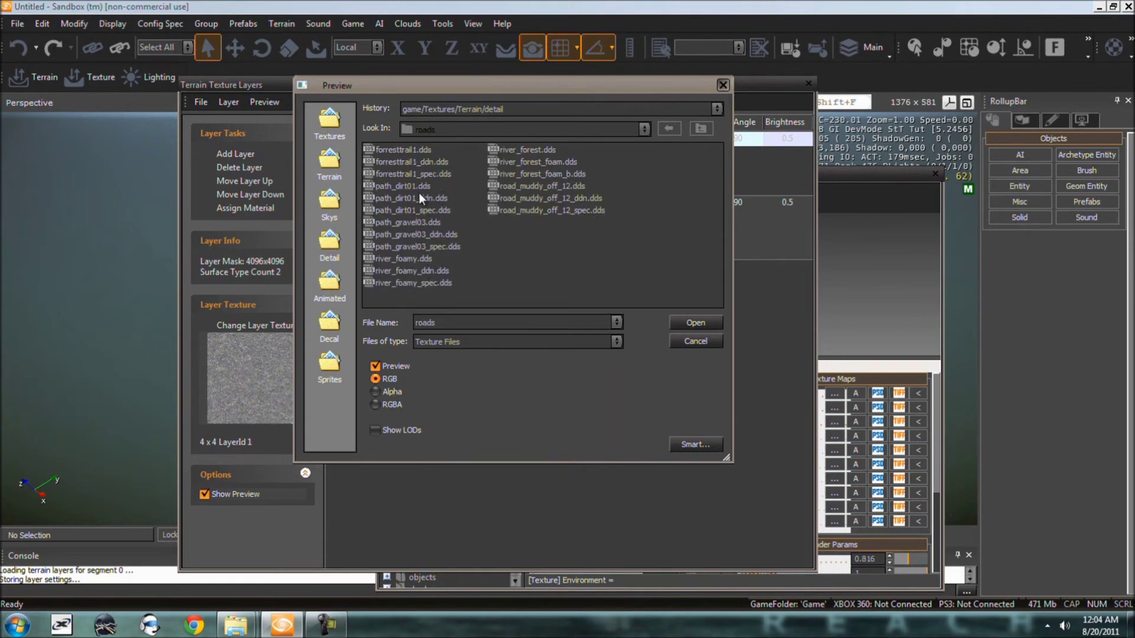
click(332, 180)
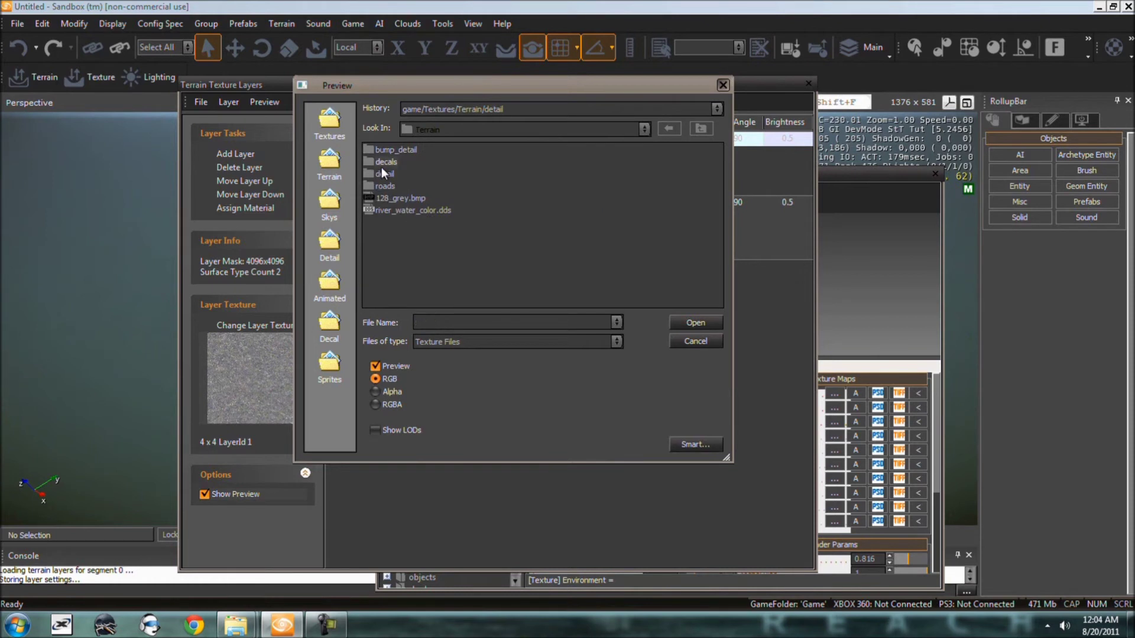
double_click(382, 168)
scroll(526, 240, down, 2)
scroll(526, 242, down, 5)
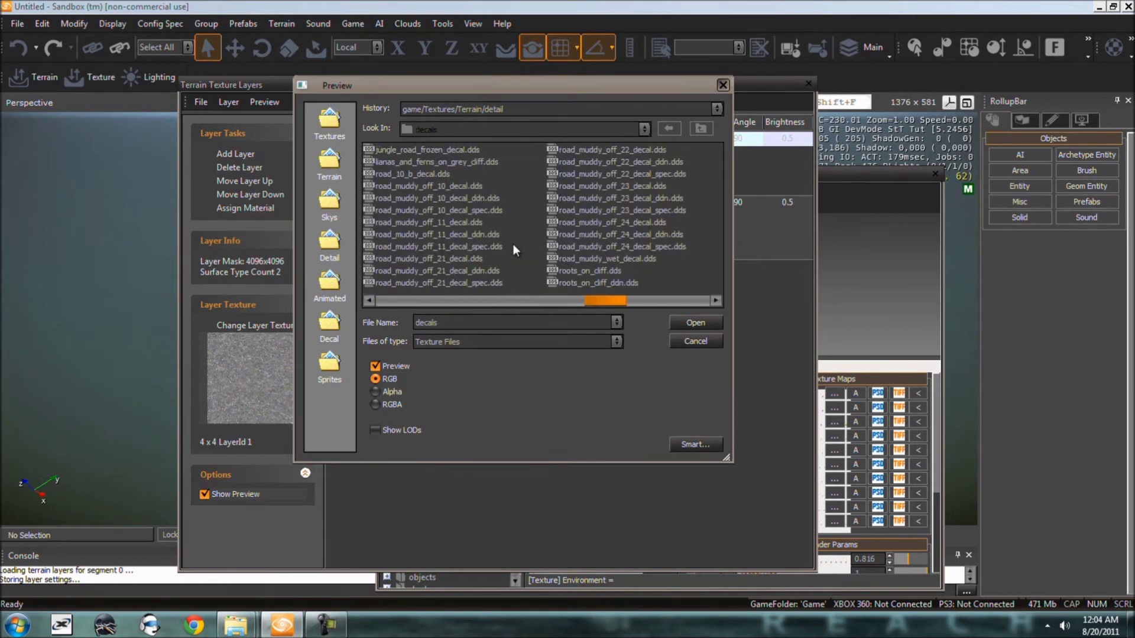
scroll(513, 245, up, 3)
scroll(407, 235, up, 3)
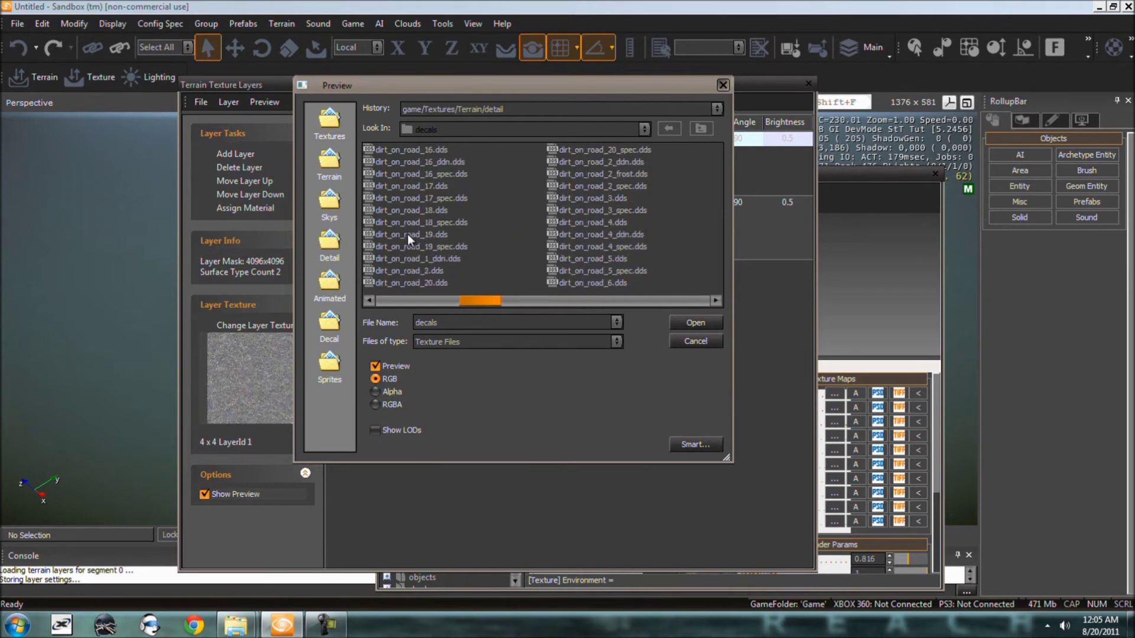
click(341, 175)
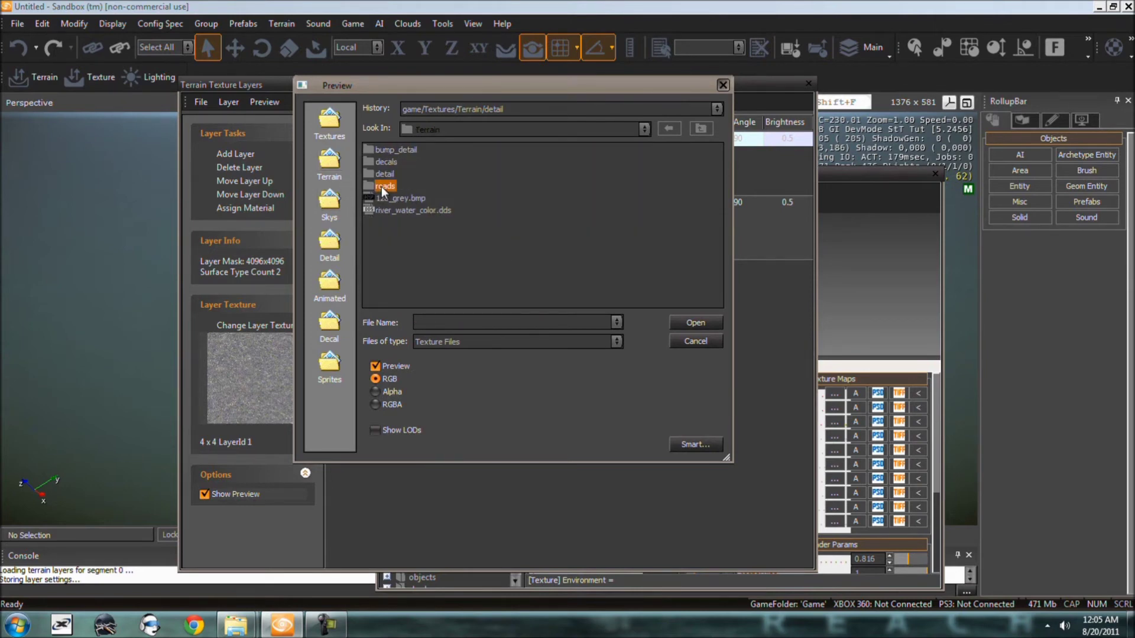
double_click(381, 186)
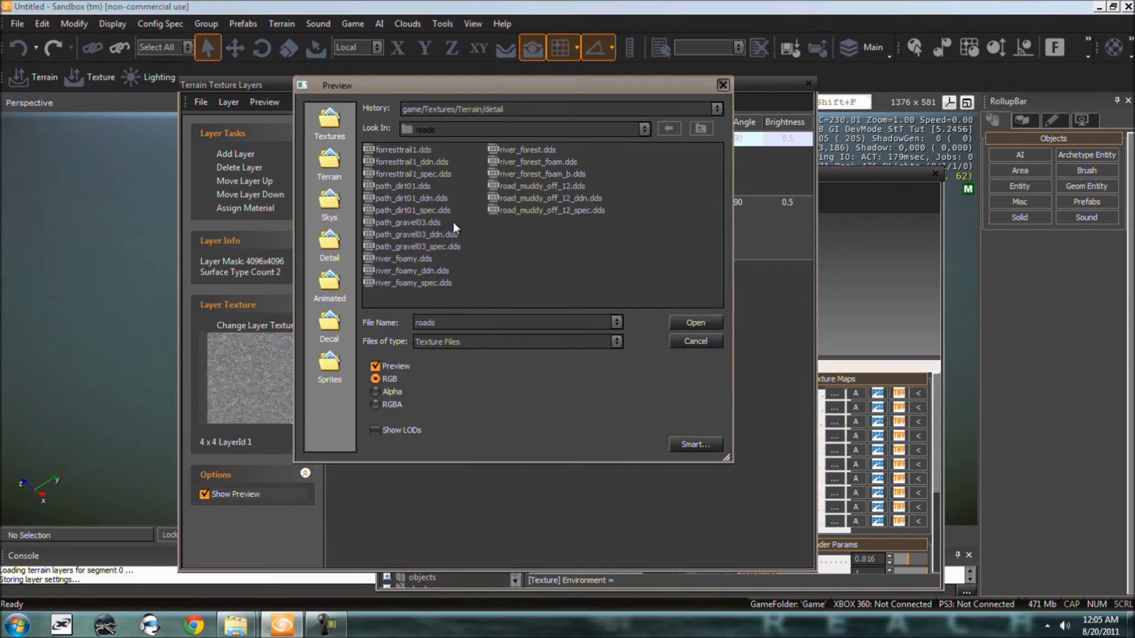
click(350, 172)
- Set the Sand layer's texture to mud_1_diff.dds from the Terrain detail folder
double_click(390, 179)
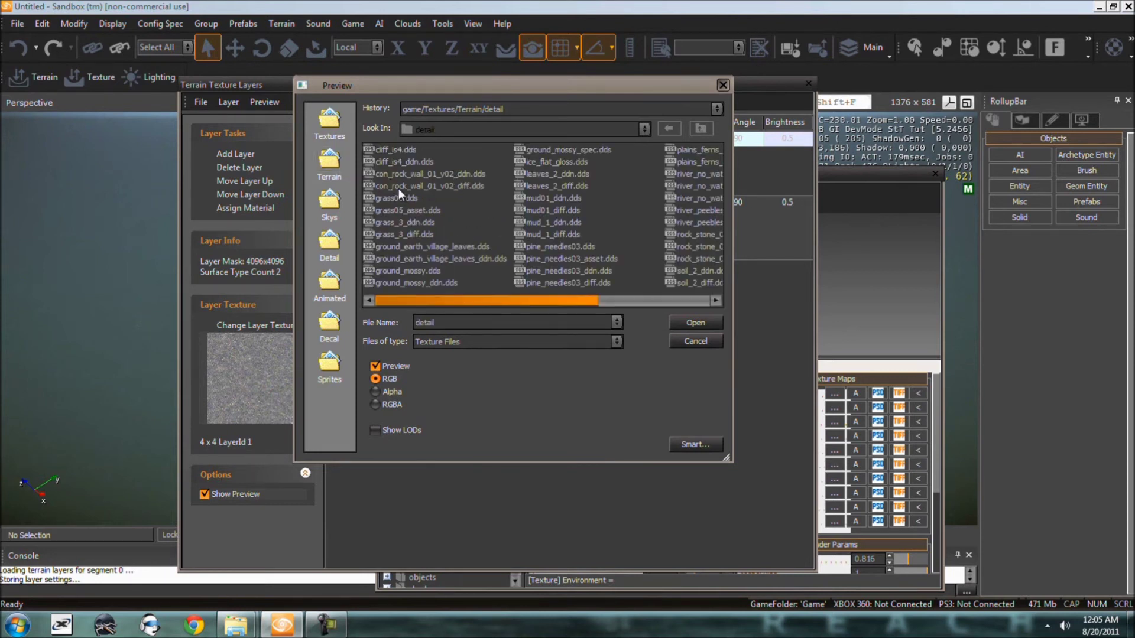
scroll(449, 236, down, 3)
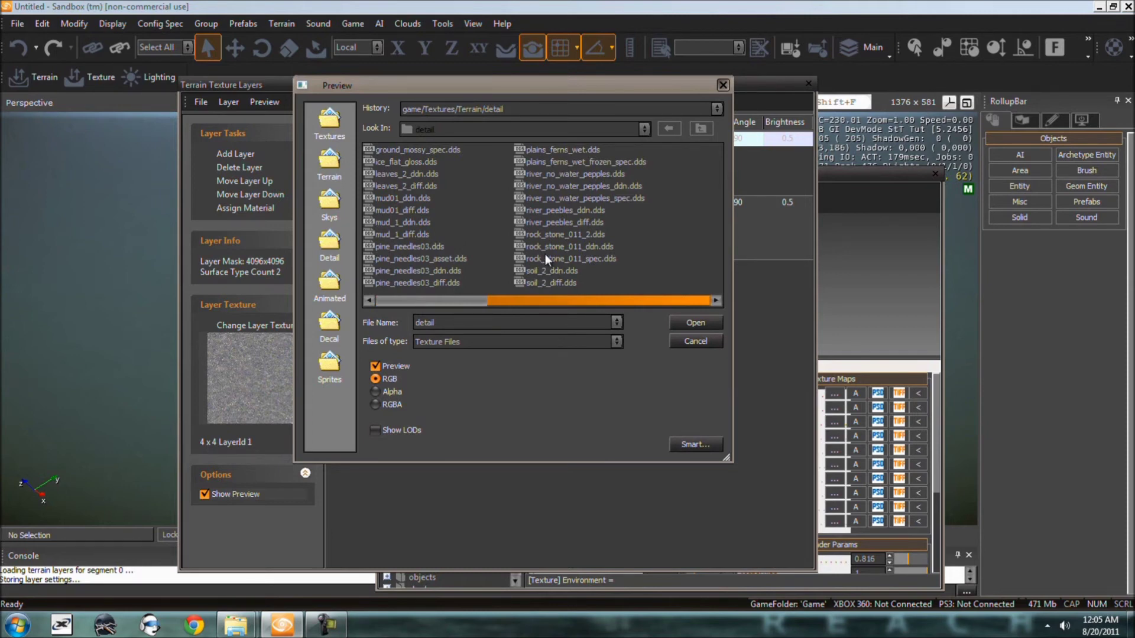
click(398, 234)
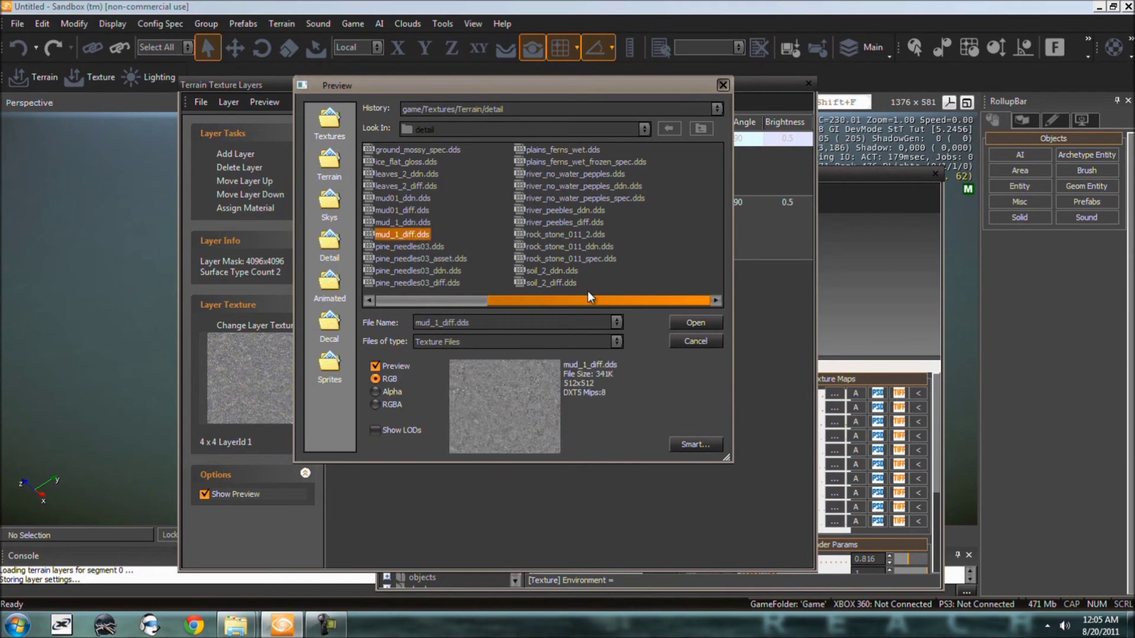
click(708, 323)
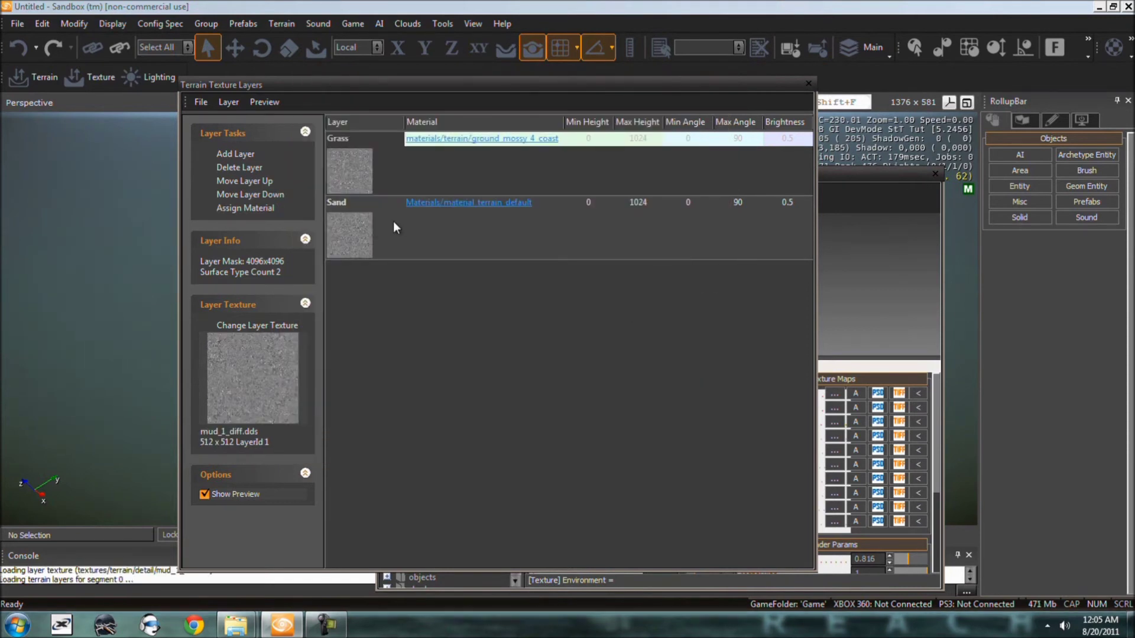
- Assign the ground_earth_village_leaves material to the Sand layer and close the texture layer and material editors
click(435, 203)
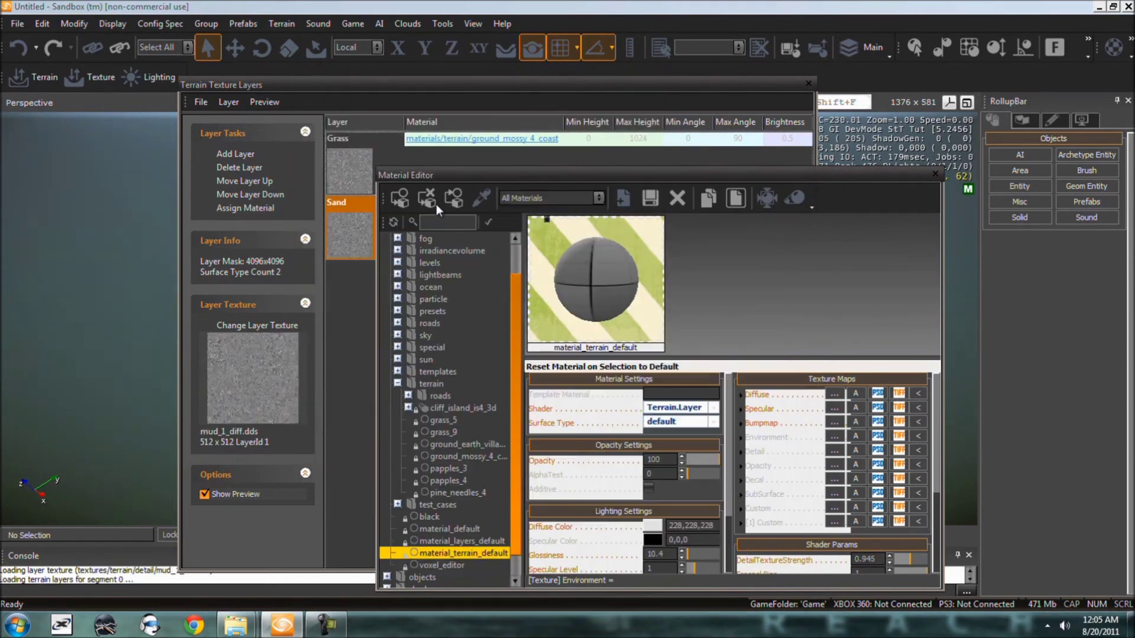
click(463, 446)
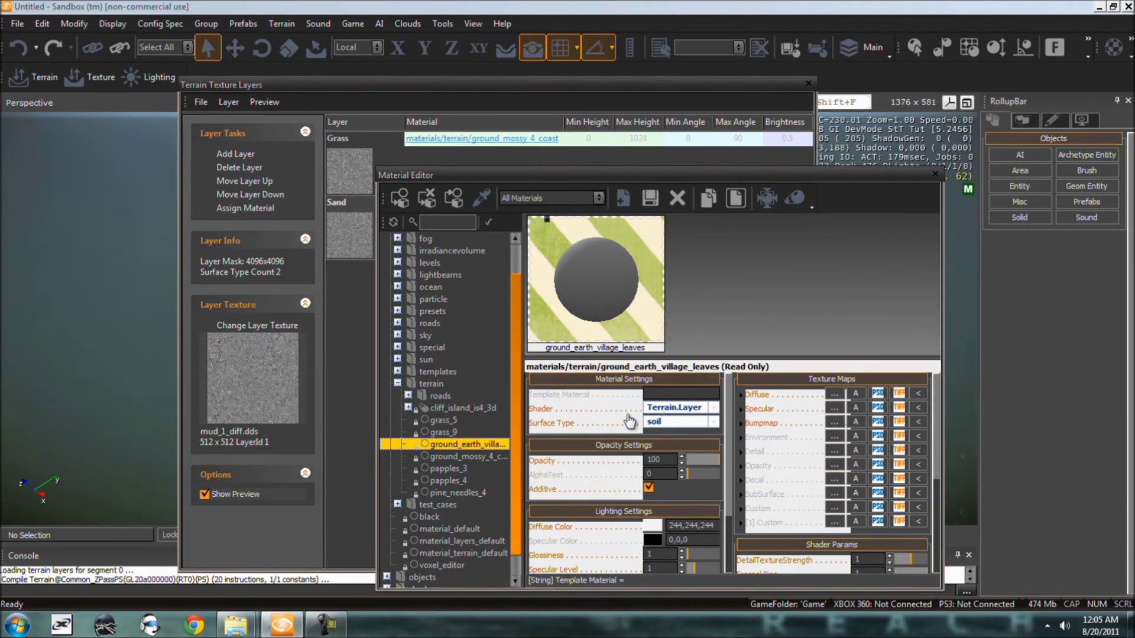
mouse_move(828, 482)
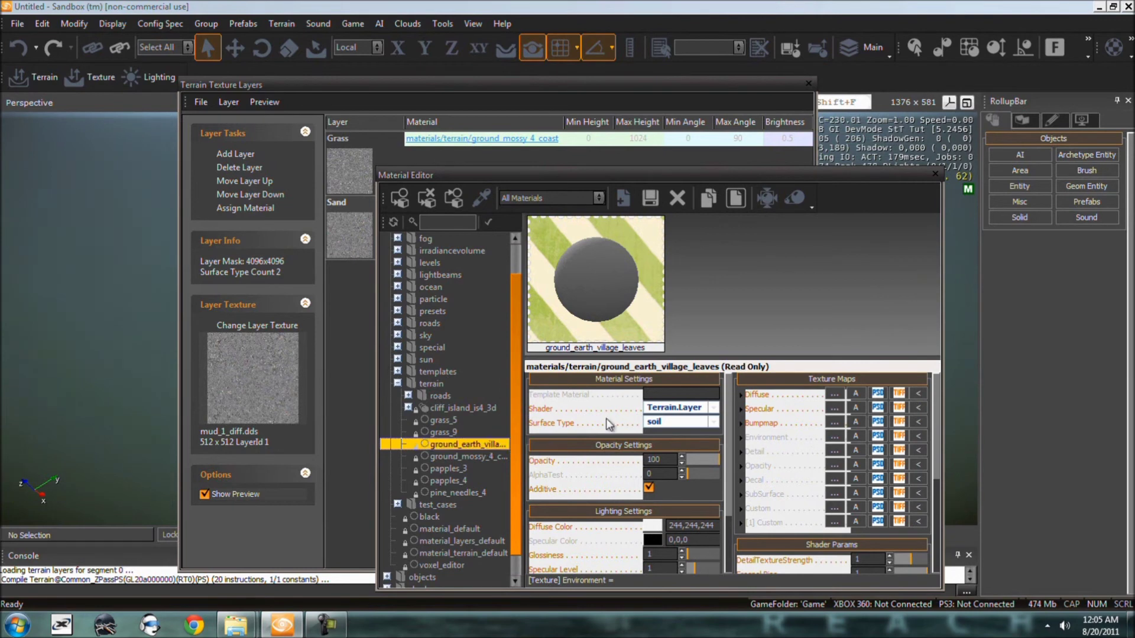
click(245, 208)
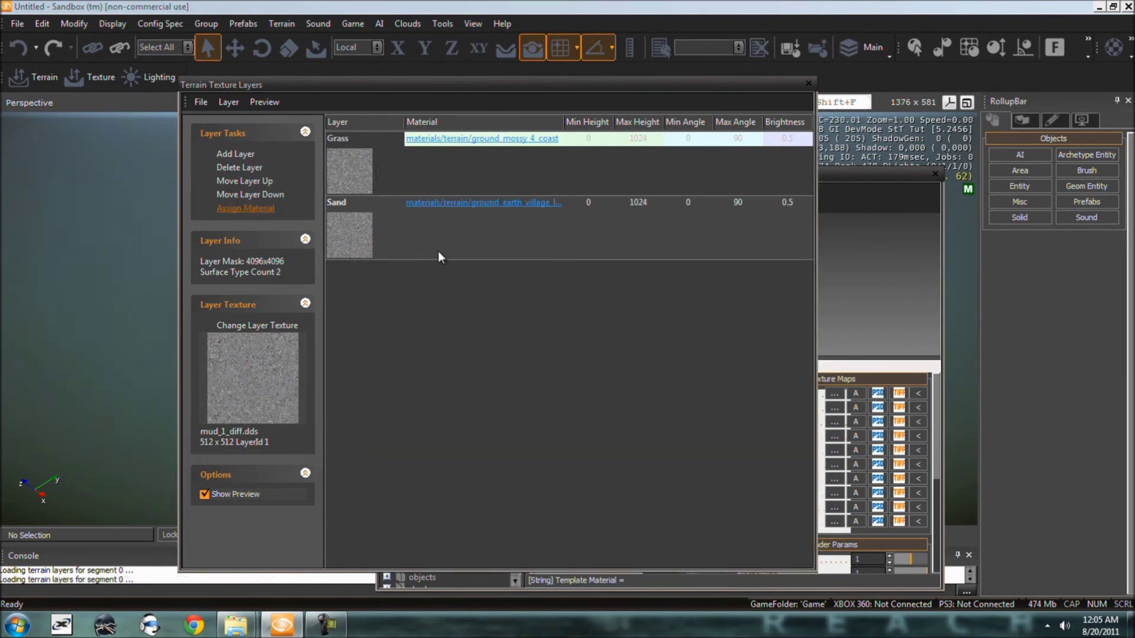
click(808, 83)
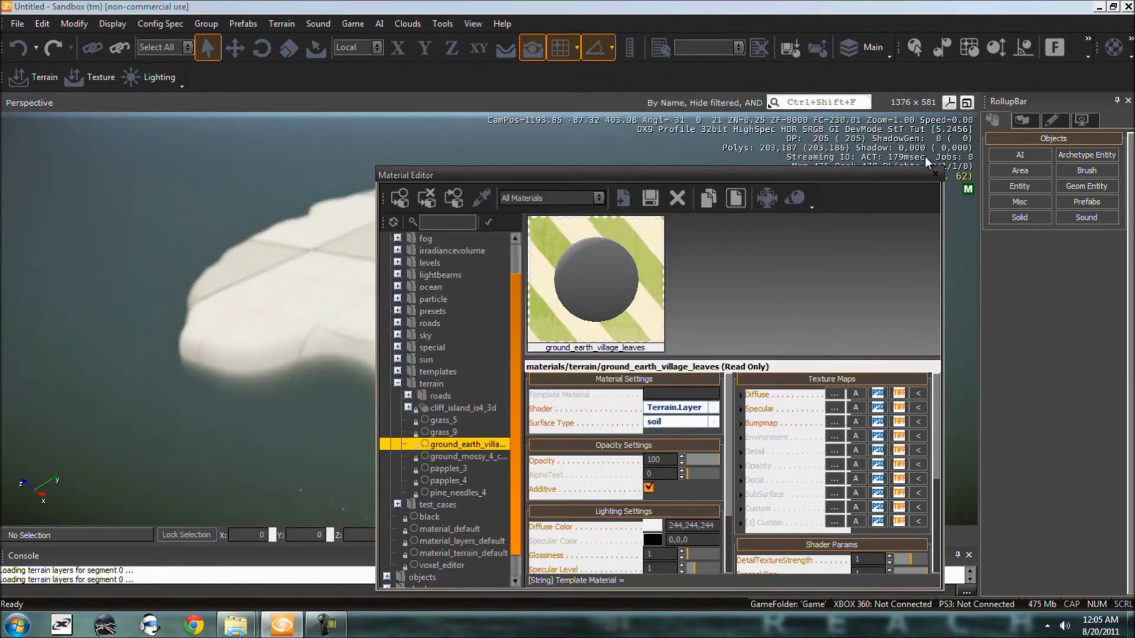
click(938, 170)
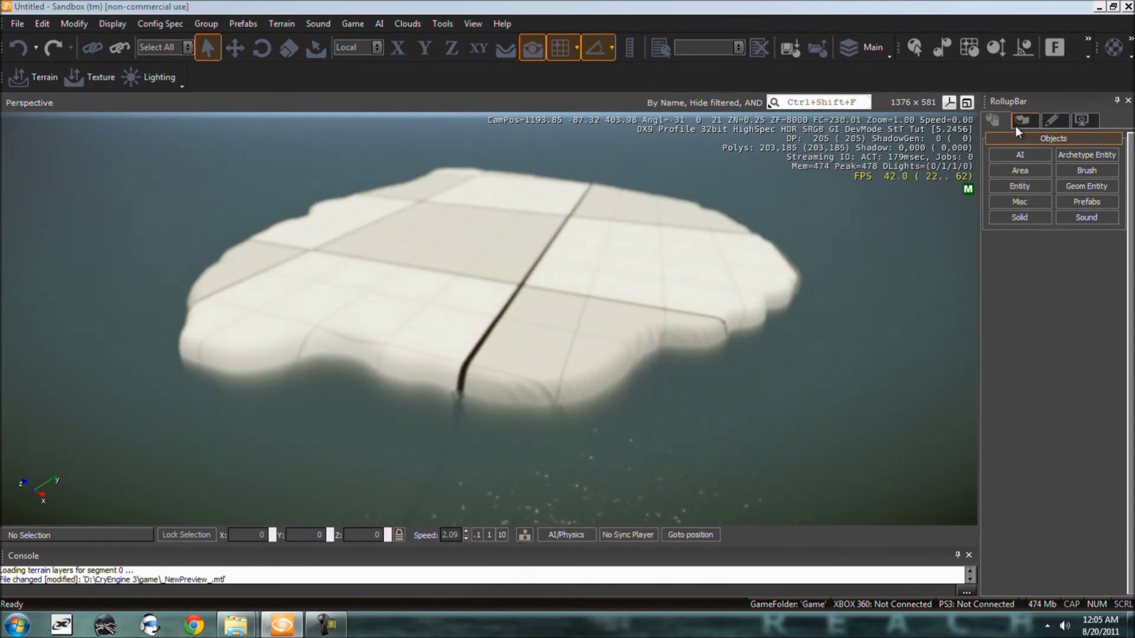
- Activate the terrain Layer Painter and set its brush radius to 1000
click(1016, 124)
click(997, 186)
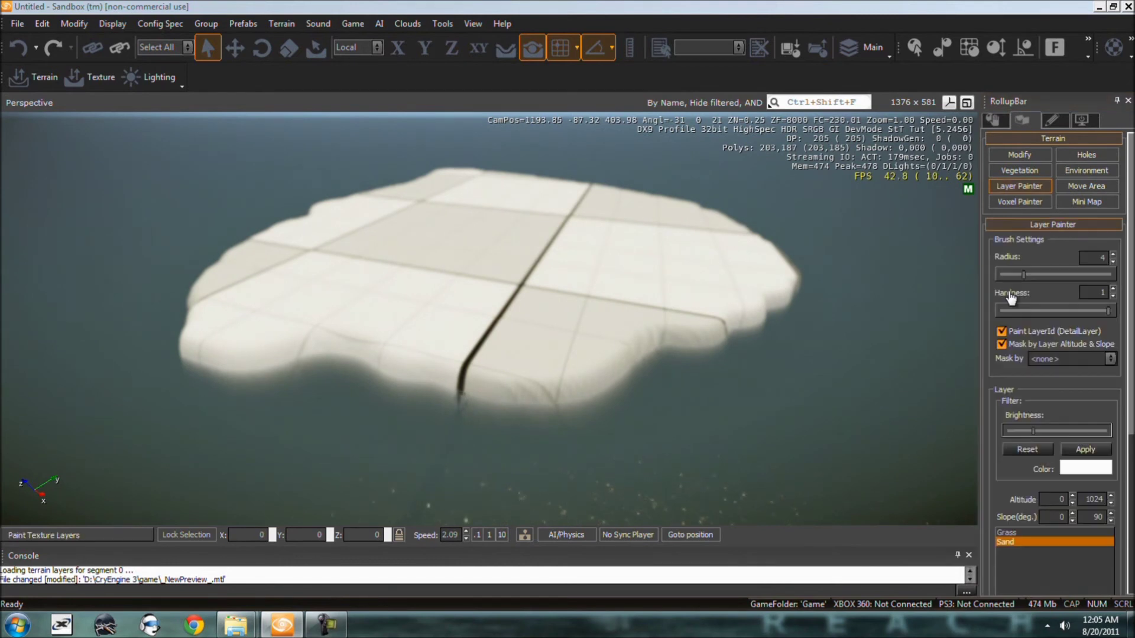
scroll(1064, 348, down, 2)
scroll(1062, 342, down, 1)
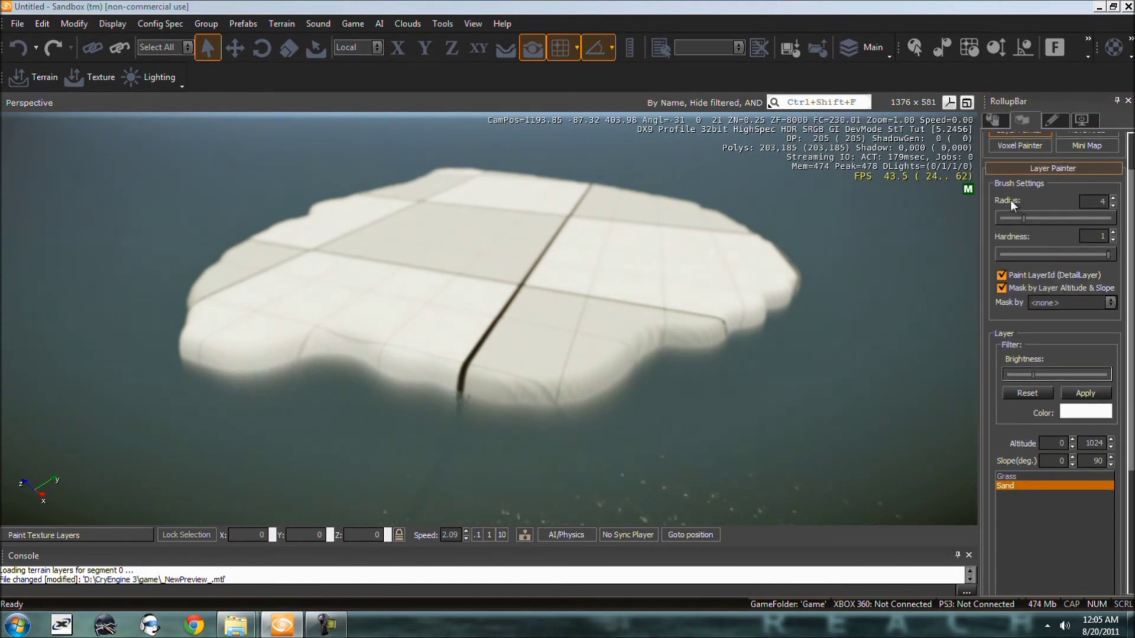
drag(1024, 219, 1129, 219)
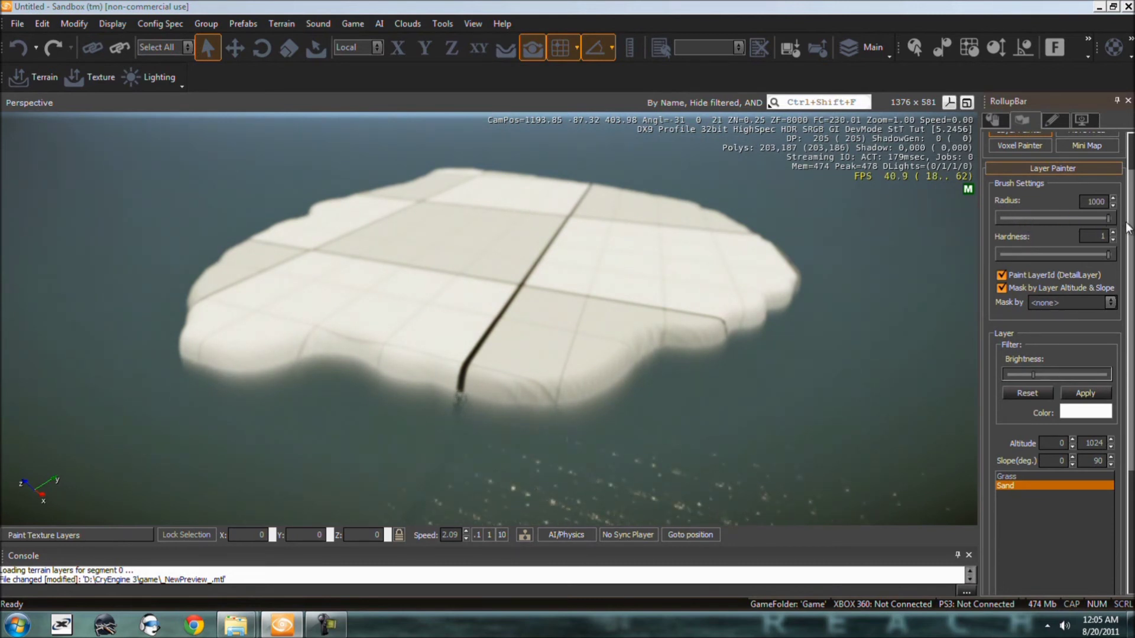
- Set the Grass layer's colour to olive (Red 120, Green 126, Blue 35) and paint the whole island with Grass
click(1000, 477)
click(1086, 412)
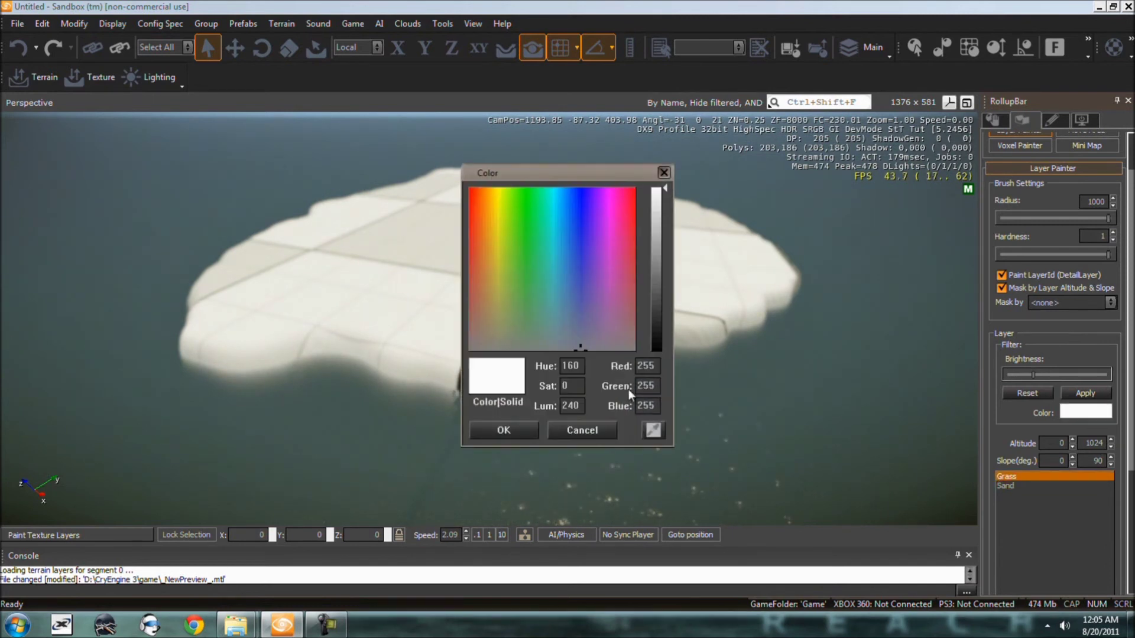
drag(501, 242, 499, 246)
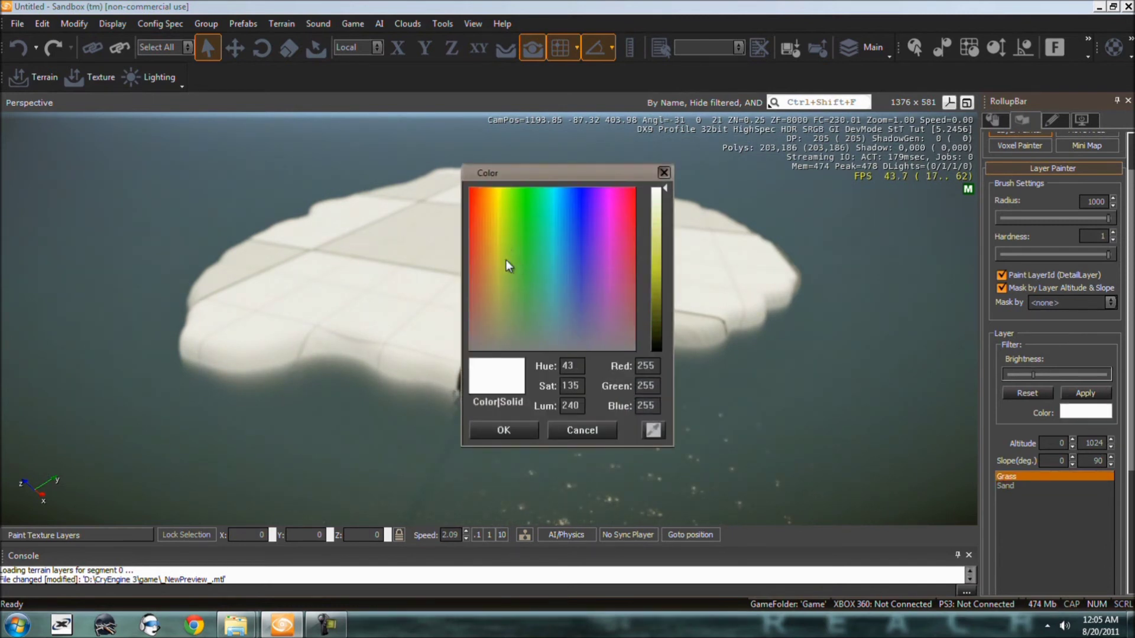
drag(667, 272, 663, 300)
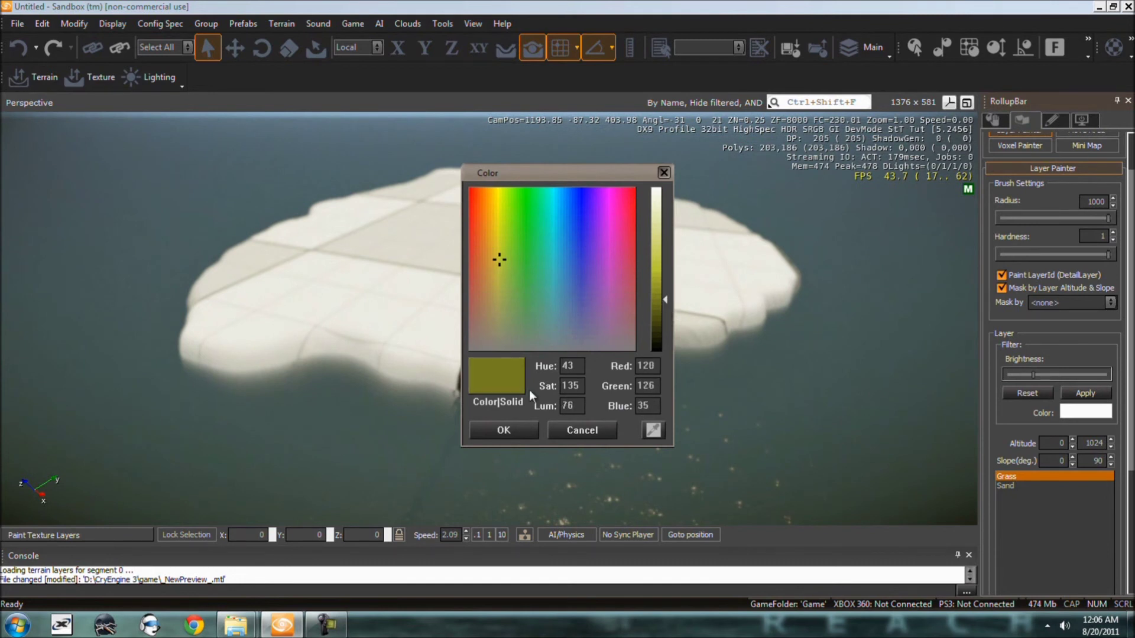
click(480, 434)
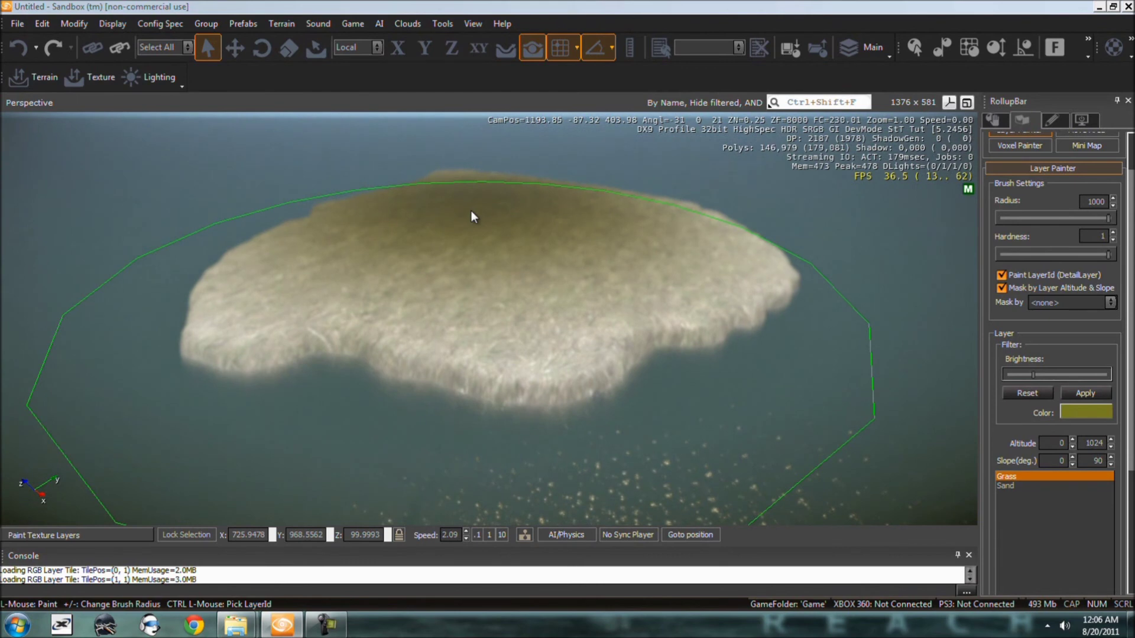
click(471, 211)
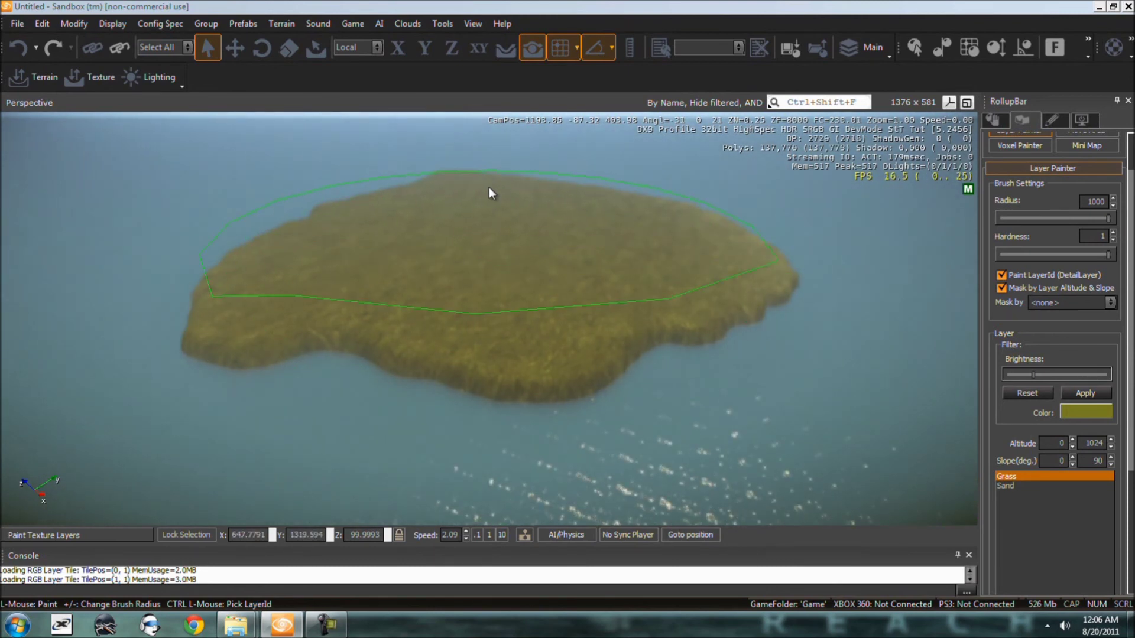
- Examine the painted grass texture close to the ground and along the island's edge
mouse_move(488, 187)
right_down()
mouse_move(477, 170)
mouse_move(487, 187)
mouse_move(510, 186)
right_up()
key(w)
key(w)
key(d)
key(s)
key(d)
key(w)
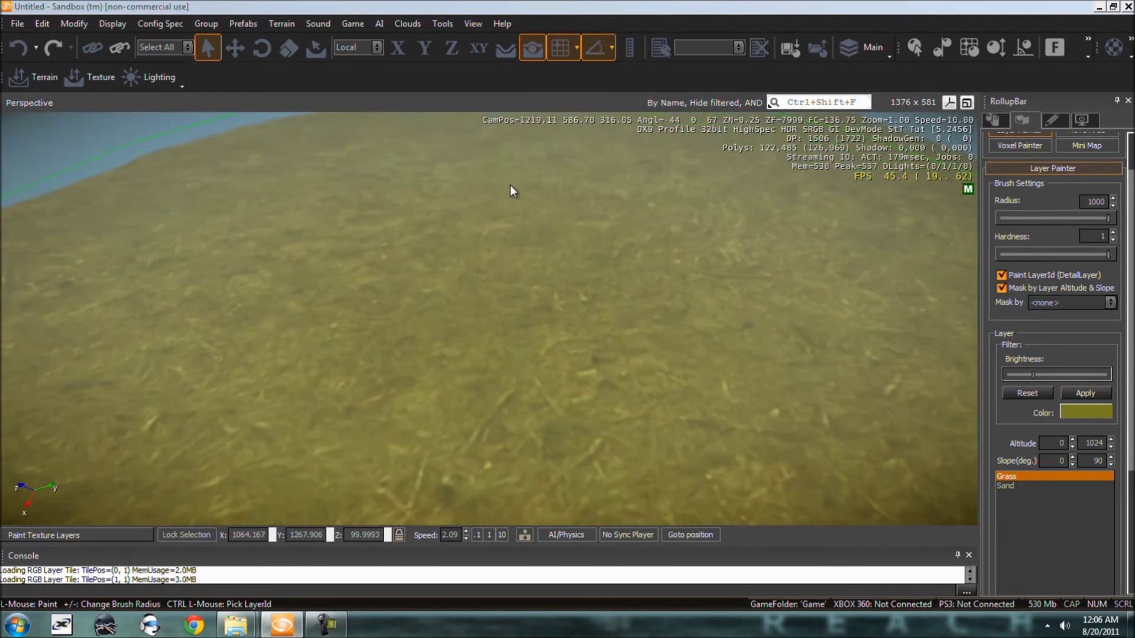
key(w)
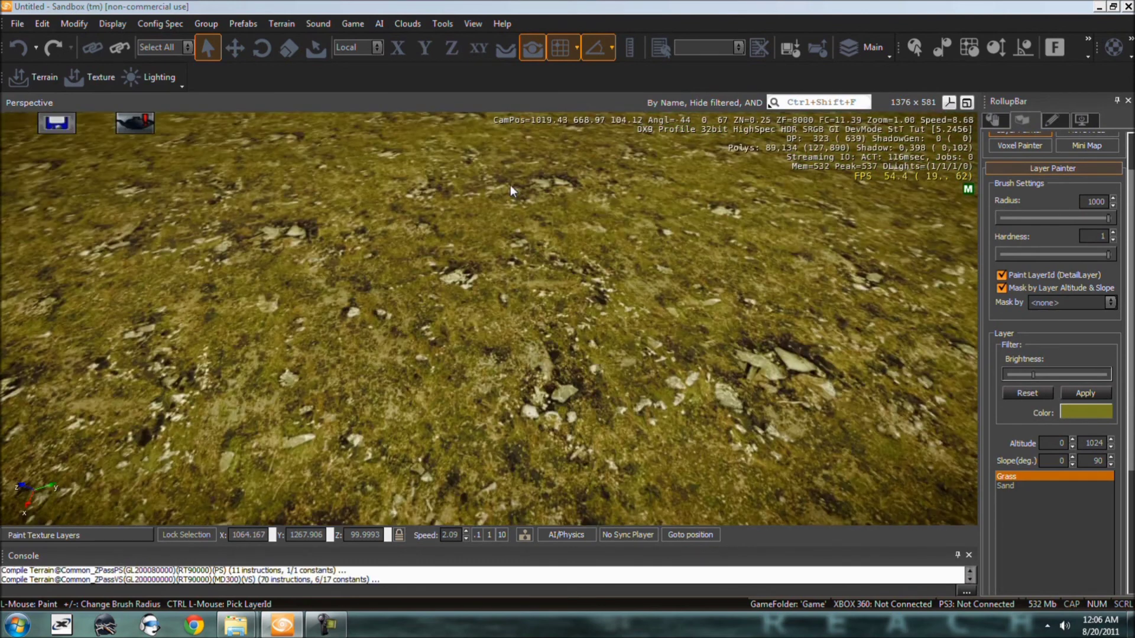
mouse_move(509, 186)
right_down()
mouse_move(490, 169)
mouse_move(495, 186)
mouse_move(481, 189)
mouse_move(570, 188)
mouse_move(484, 187)
mouse_move(512, 183)
mouse_move(500, 185)
mouse_move(520, 147)
mouse_move(512, 188)
mouse_move(552, 210)
mouse_move(533, 187)
mouse_move(514, 187)
right_up()
key(w)
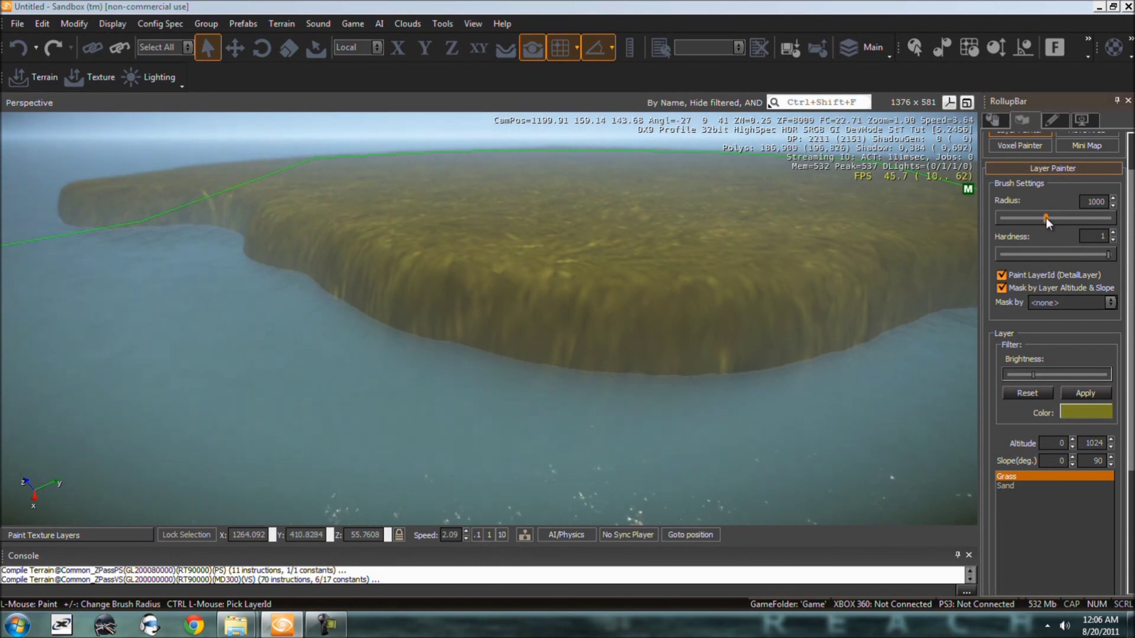
- Reduce the brush radius to 16.982 and set the Sand layer's colour to pale yellow (Red 231, Green 238, Blue 138)
click(1045, 217)
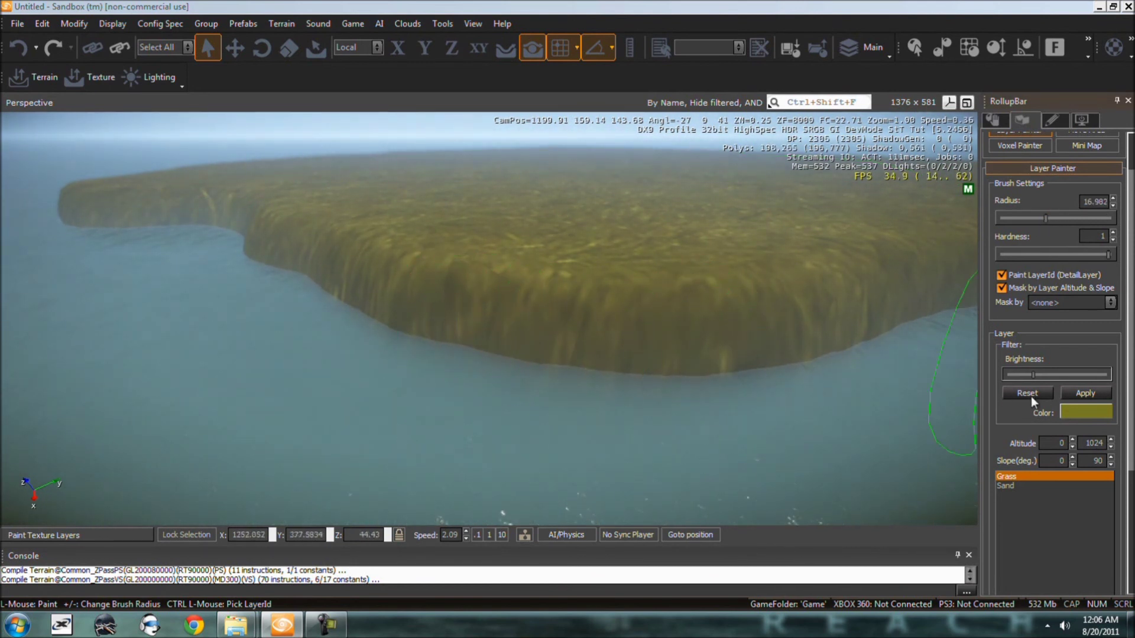
click(1004, 485)
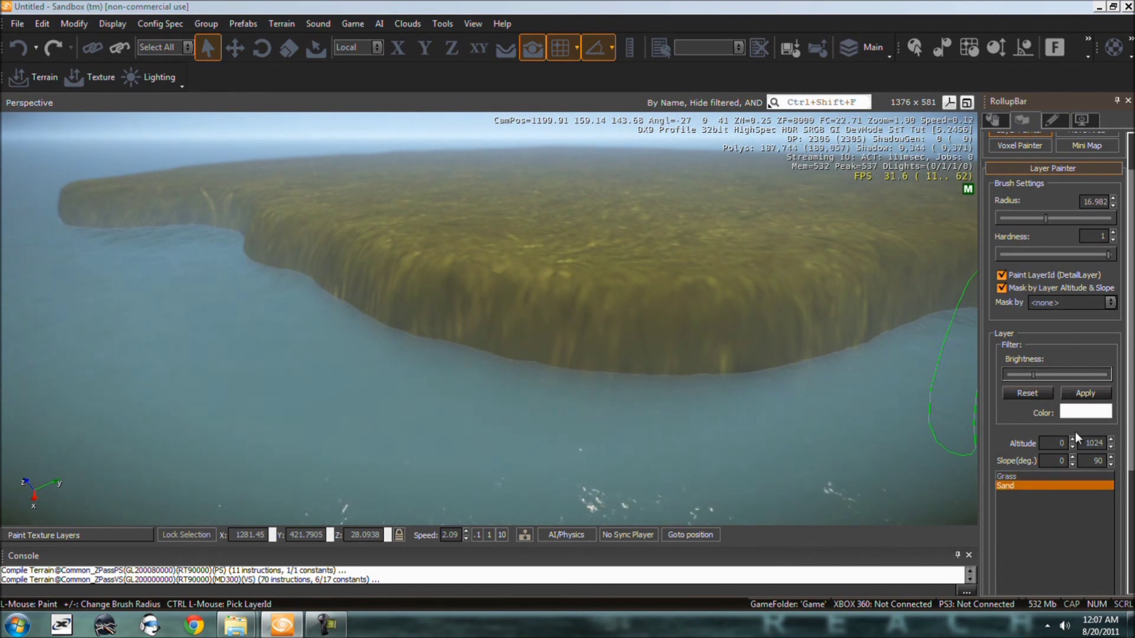
click(1087, 410)
drag(528, 258, 499, 230)
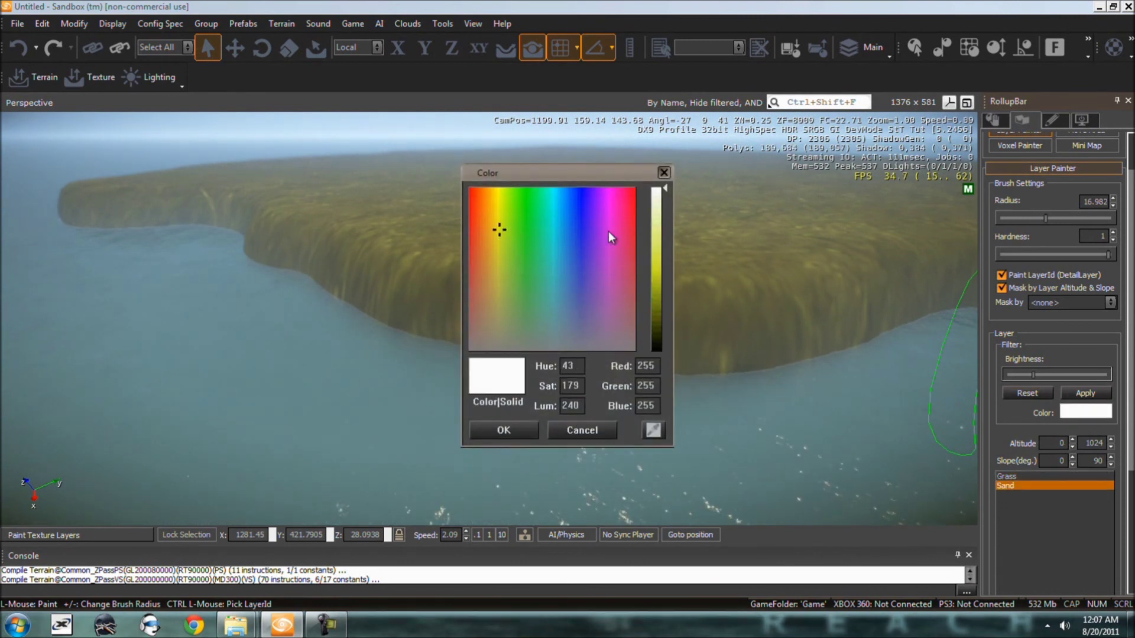
click(666, 230)
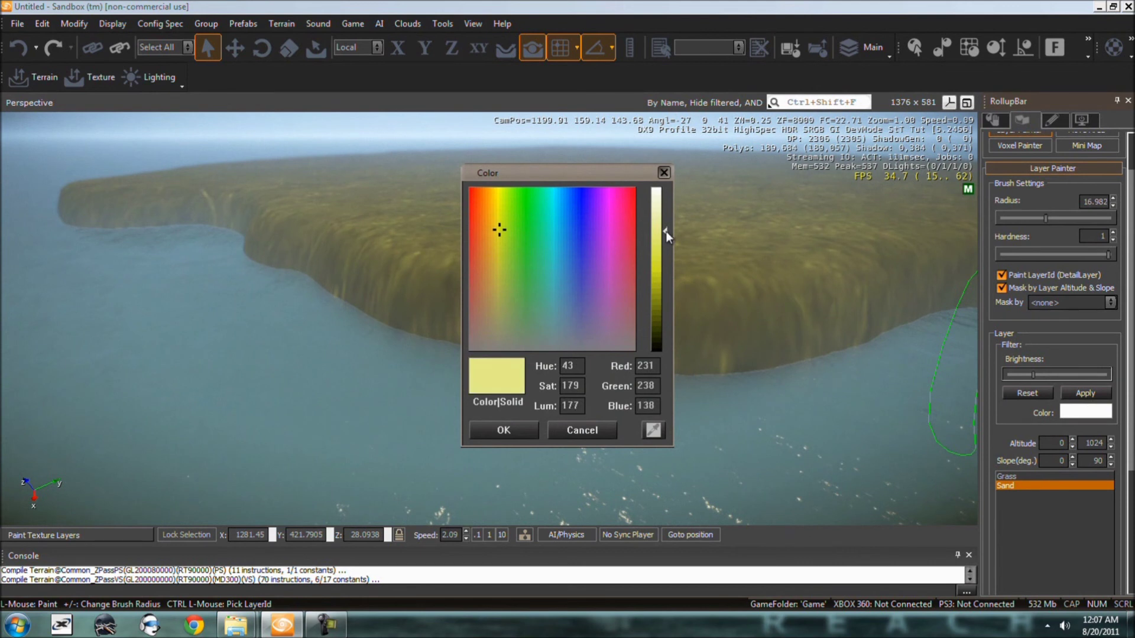
click(509, 432)
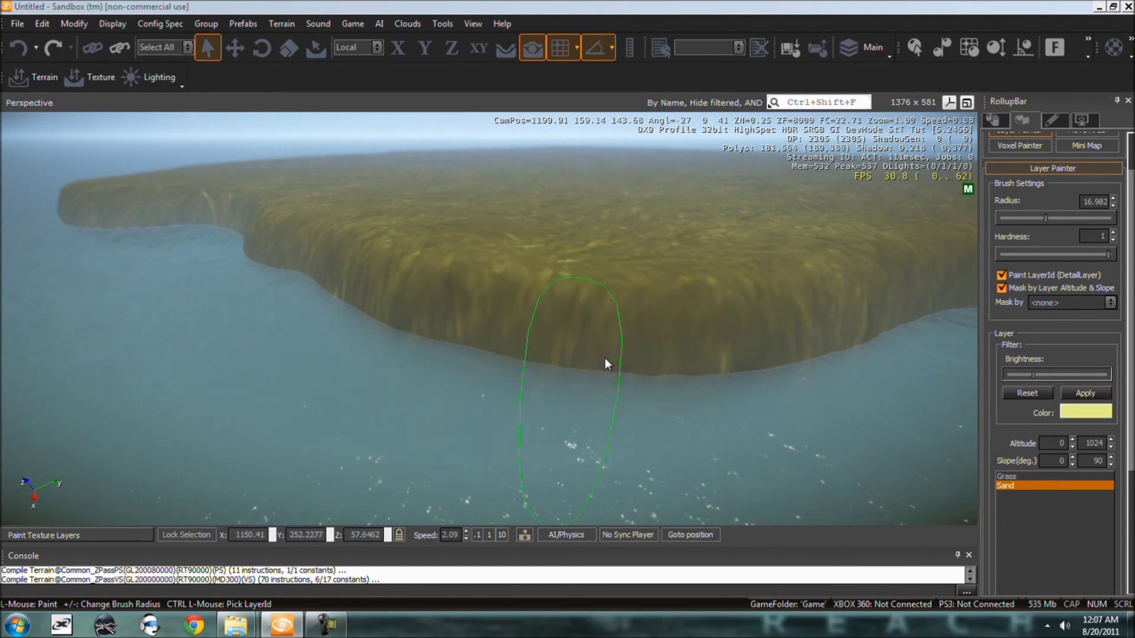
- Paint the Sand layer along the steep slope of the island's near shoreline, between the grass plateau and the water
mouse_move(653, 332)
mouse_down()
mouse_move(426, 304)
mouse_move(258, 245)
mouse_move(564, 286)
mouse_move(758, 297)
mouse_move(901, 296)
mouse_move(962, 280)
mouse_move(548, 288)
mouse_move(406, 268)
mouse_move(559, 302)
mouse_up()
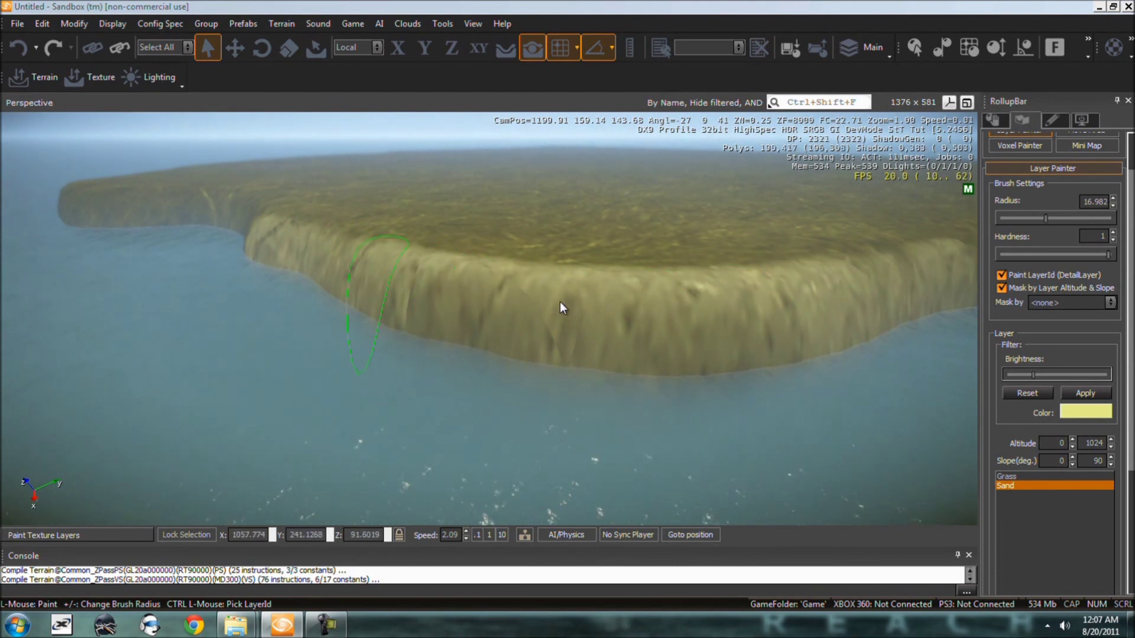
key(w)
right_drag(559, 302, 550, 289)
key(w)
key(w)
key(d)
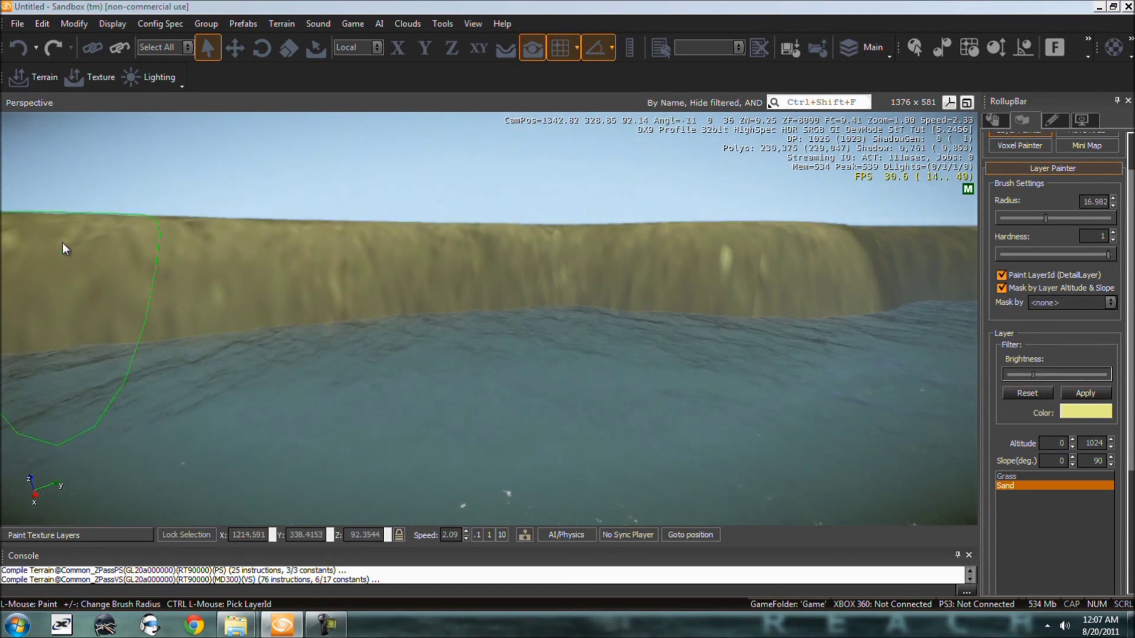
mouse_move(356, 264)
right_down()
mouse_move(344, 263)
mouse_move(462, 284)
mouse_move(369, 270)
mouse_move(404, 274)
mouse_move(381, 269)
right_up()
key(w)
key(s)
key(s)
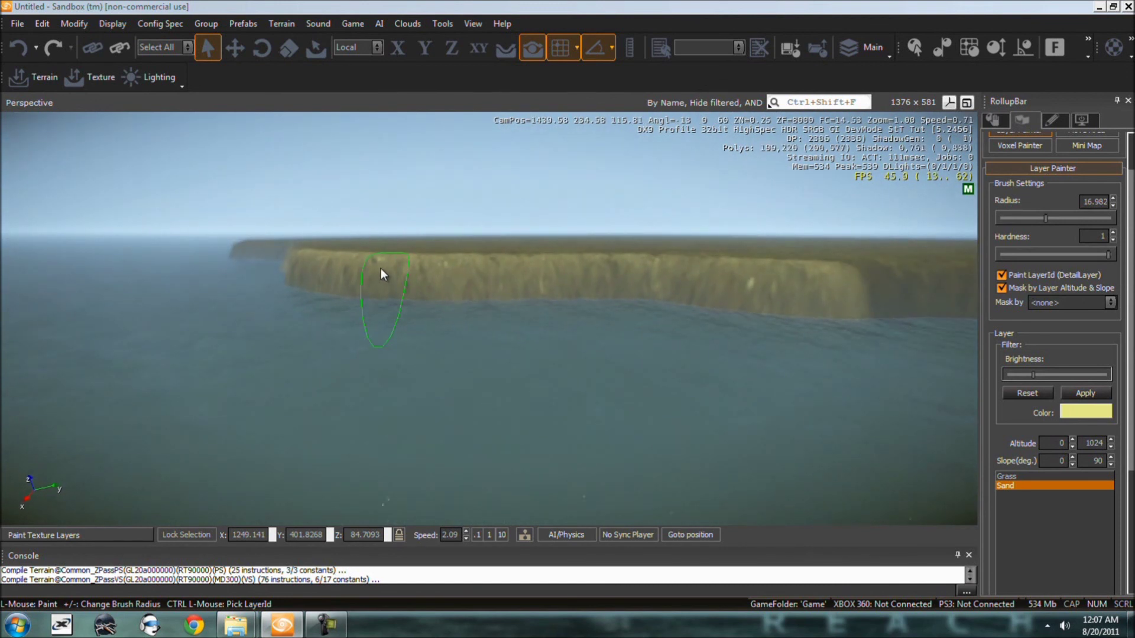